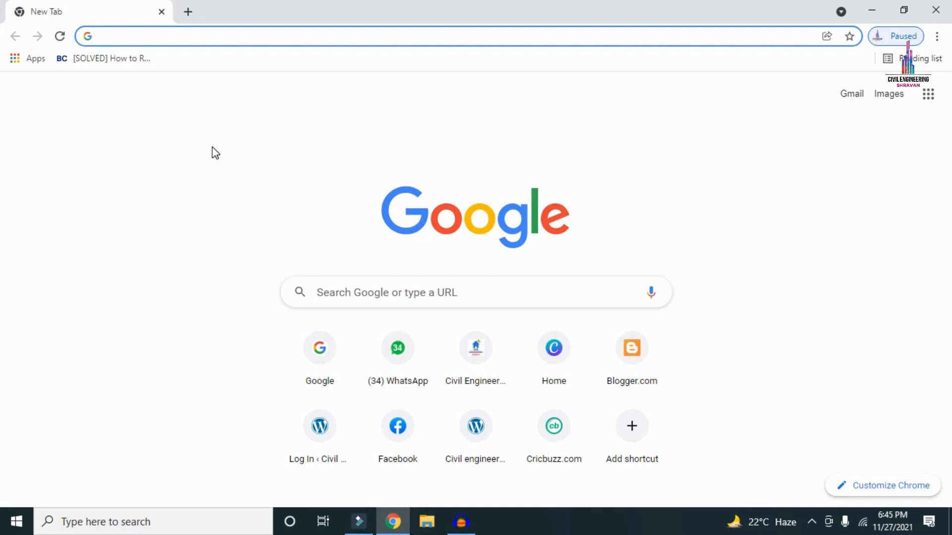
- Open the website civilbasics123.com and look through its home page
type("http://civilbasics123.com/")
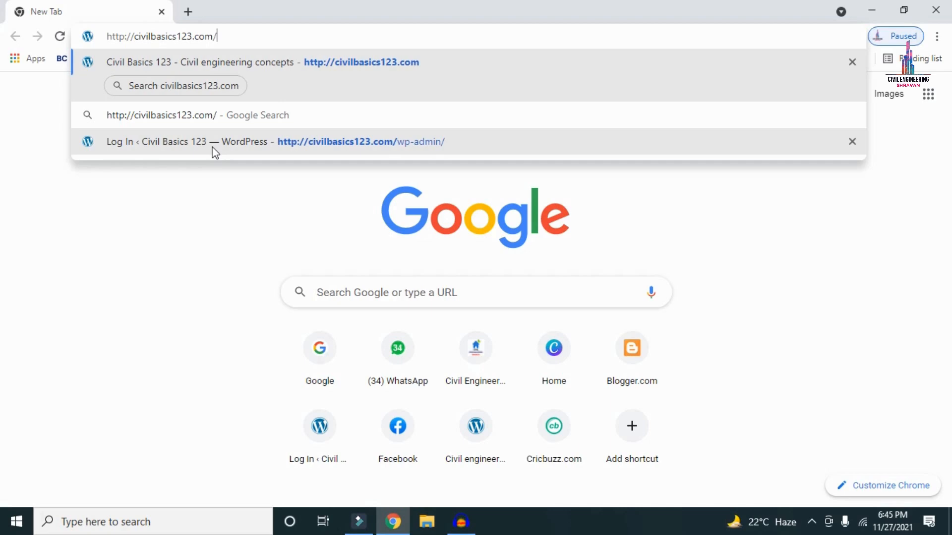
key("Return")
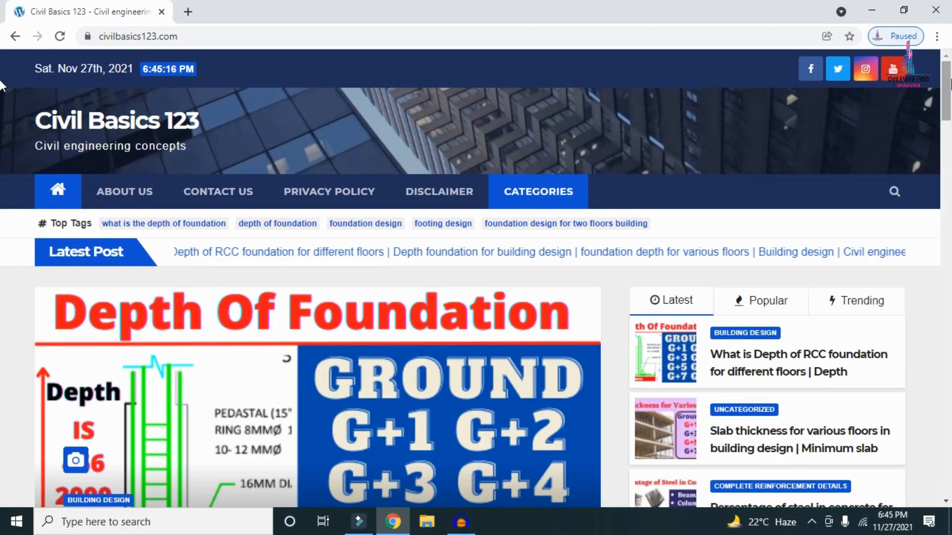
scroll(1, 85, "down", 7)
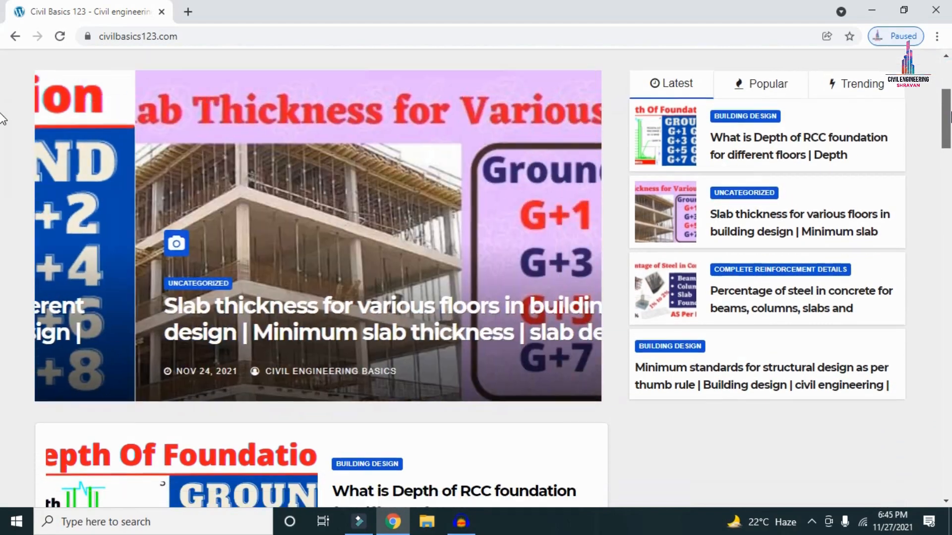
scroll(2, 134, "down", 4)
scroll(2, 157, "up", 11)
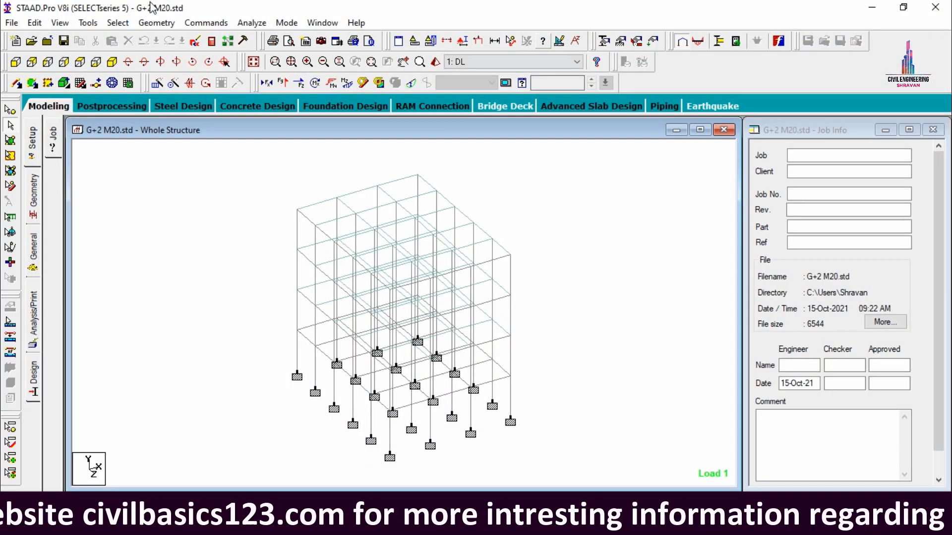
- Review the model's section properties by highlighting the Rect 0.35x0.35 and Rect 0.35x0.23 members and inspecting the plate thickness definition
left_click(38, 245)
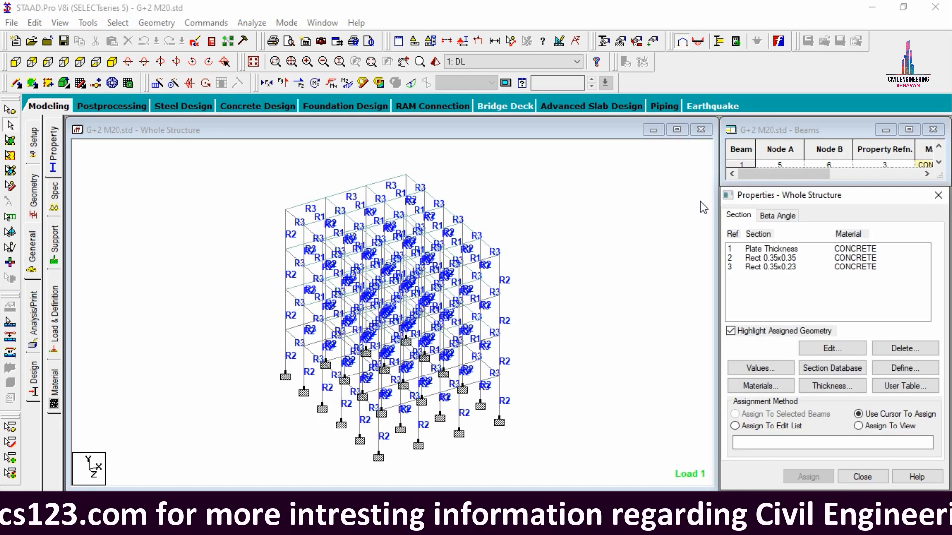
left_click(777, 258)
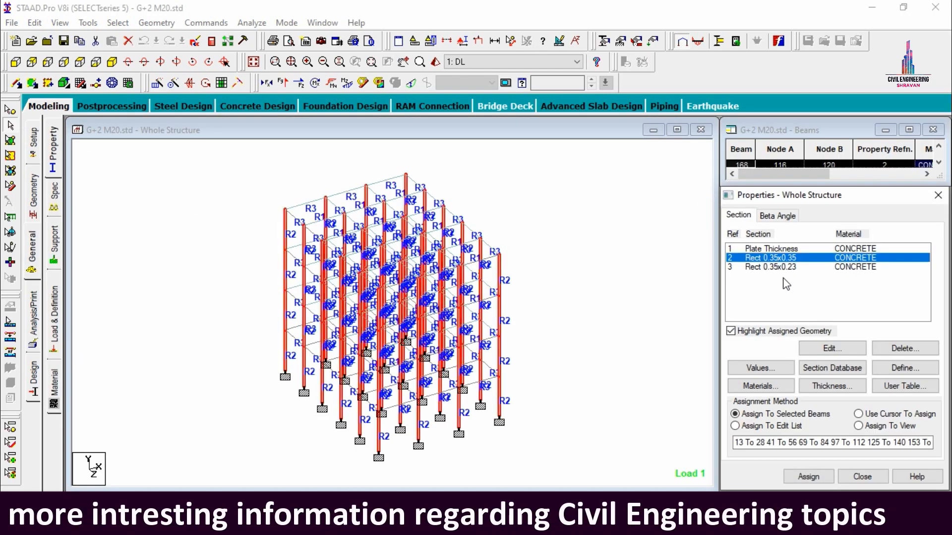
left_click(780, 268)
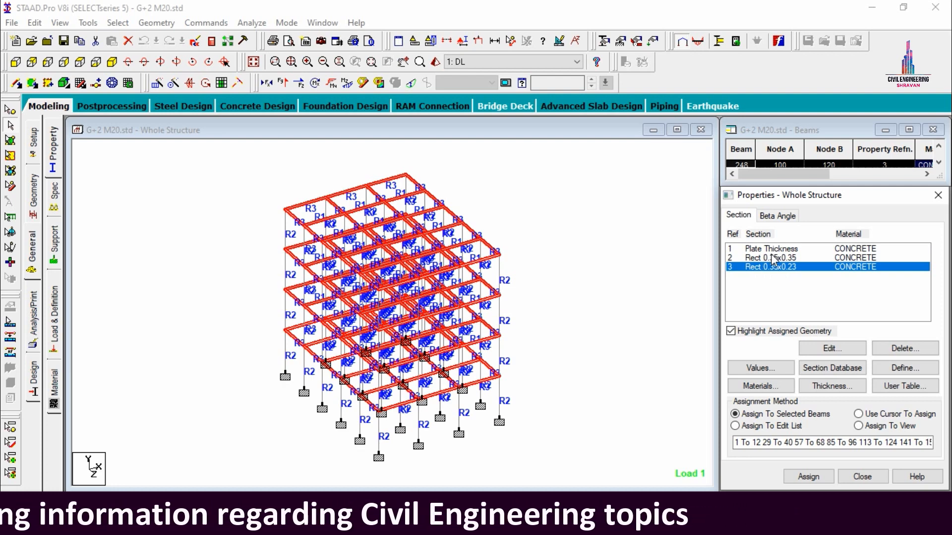
left_click(771, 258)
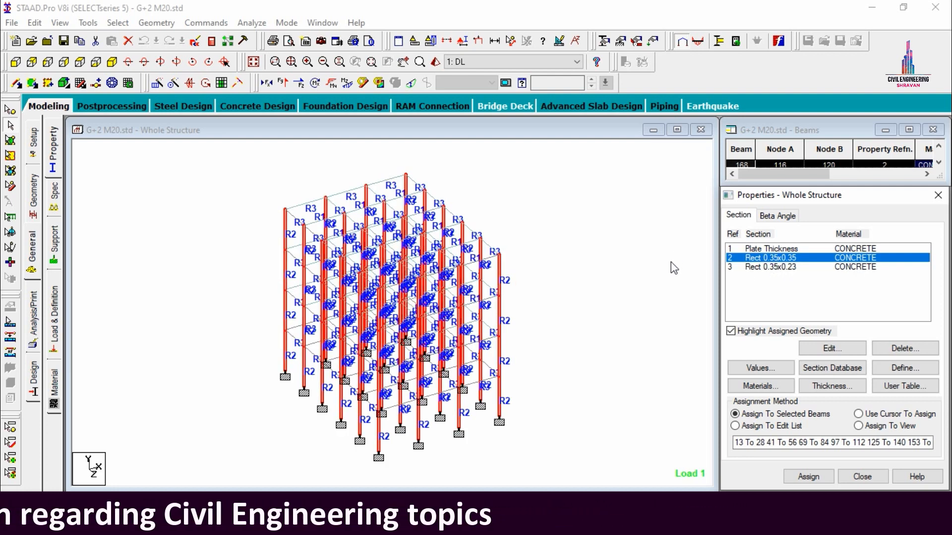
left_click(800, 249)
left_click(830, 348)
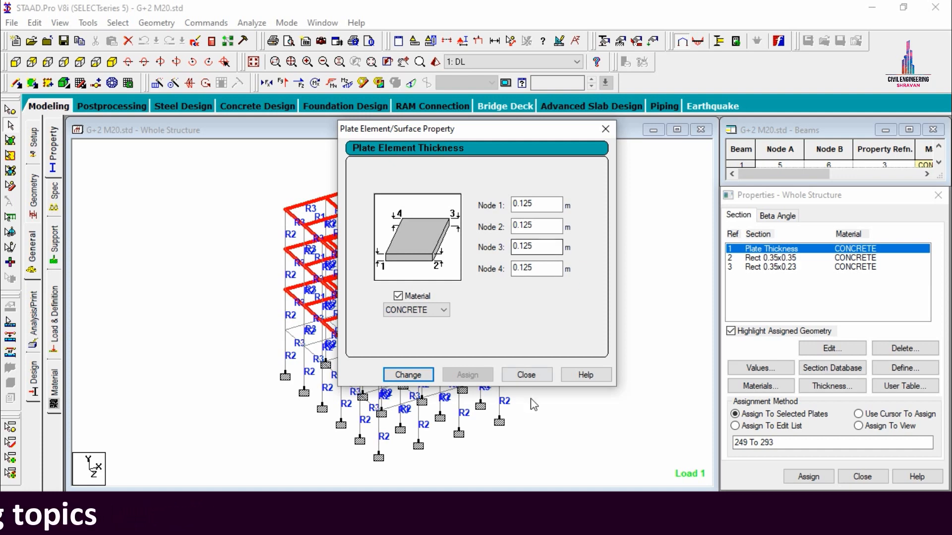
left_click(526, 375)
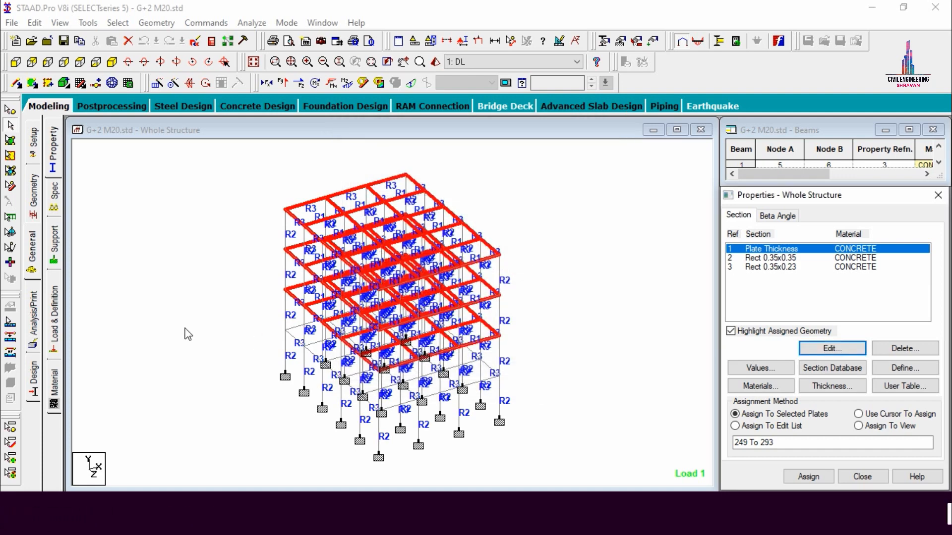
- Expand the load case details to review the loads defined under DL and LL
left_click(55, 321)
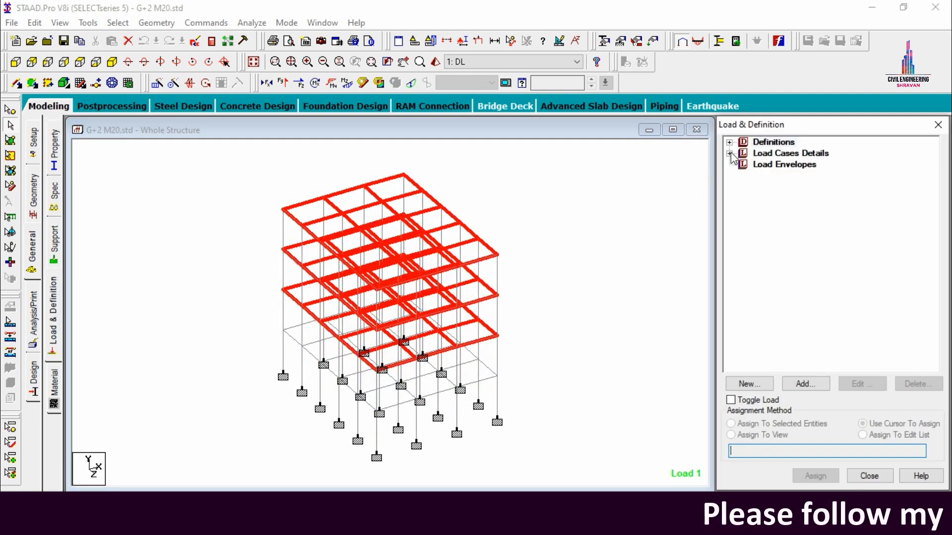
left_click(729, 153)
left_click(744, 164)
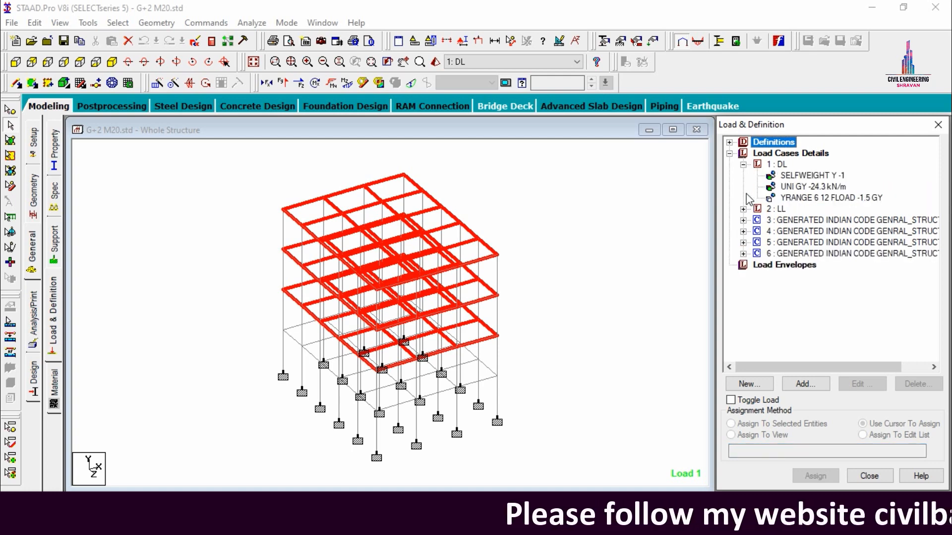
left_click(743, 209)
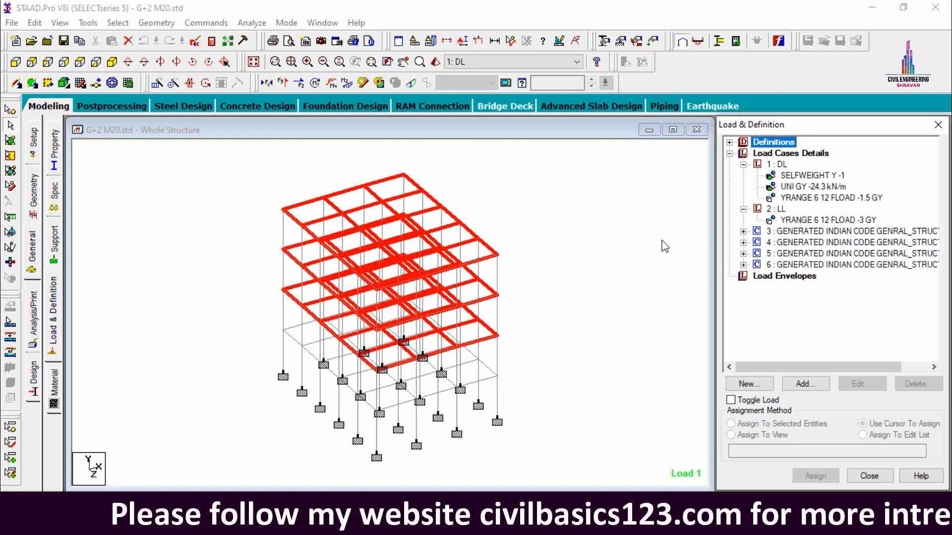
- Inspect the concrete design results of a roof-level beam and the adjoining top-storey corner column
left_click(636, 258)
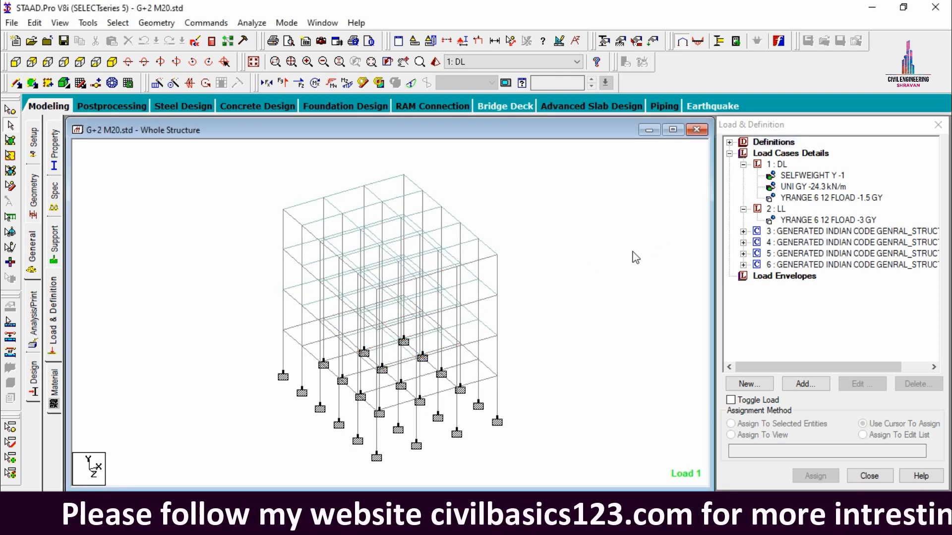
double_click(493, 259)
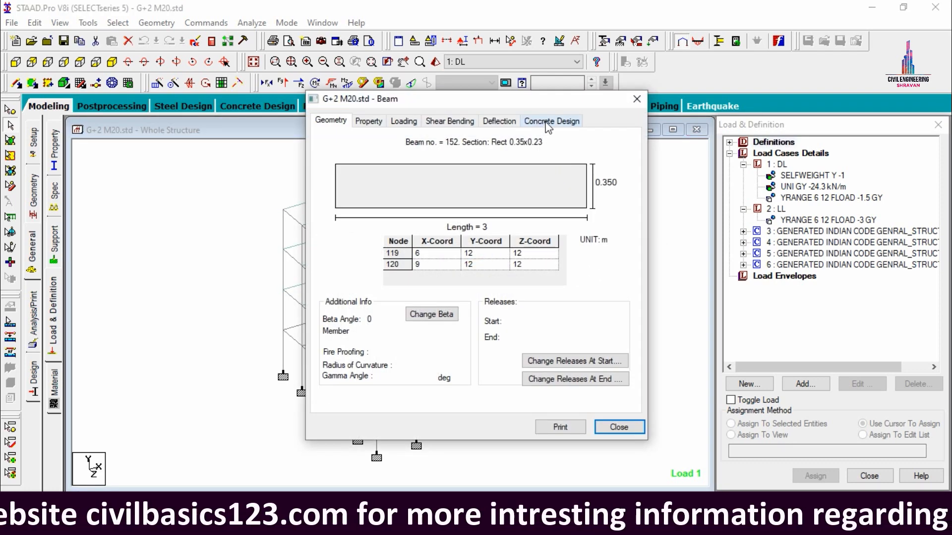
left_click(551, 120)
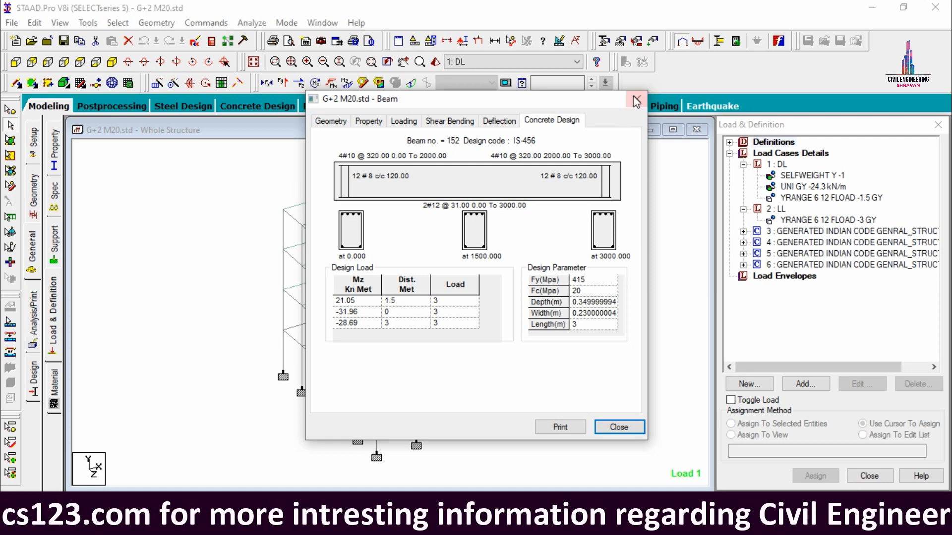
left_click(634, 101)
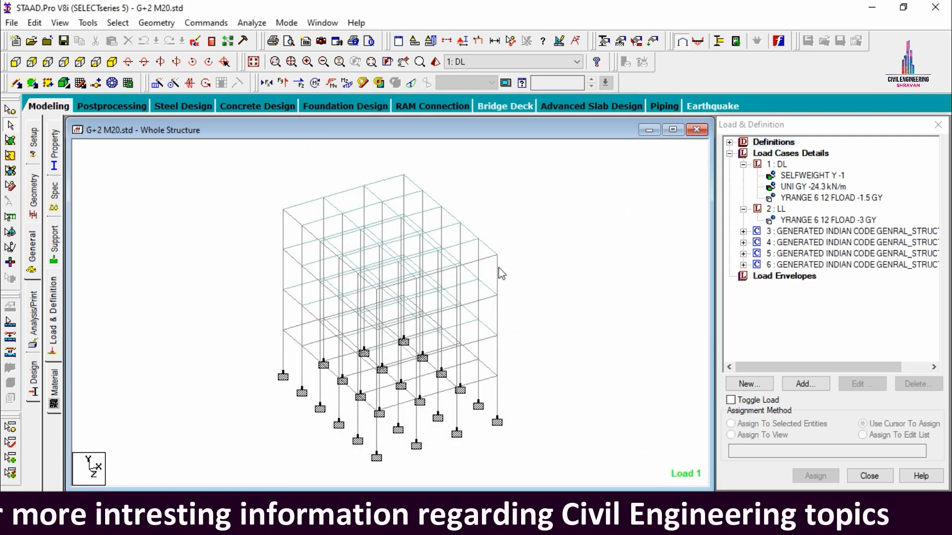
double_click(500, 268)
left_click(580, 119)
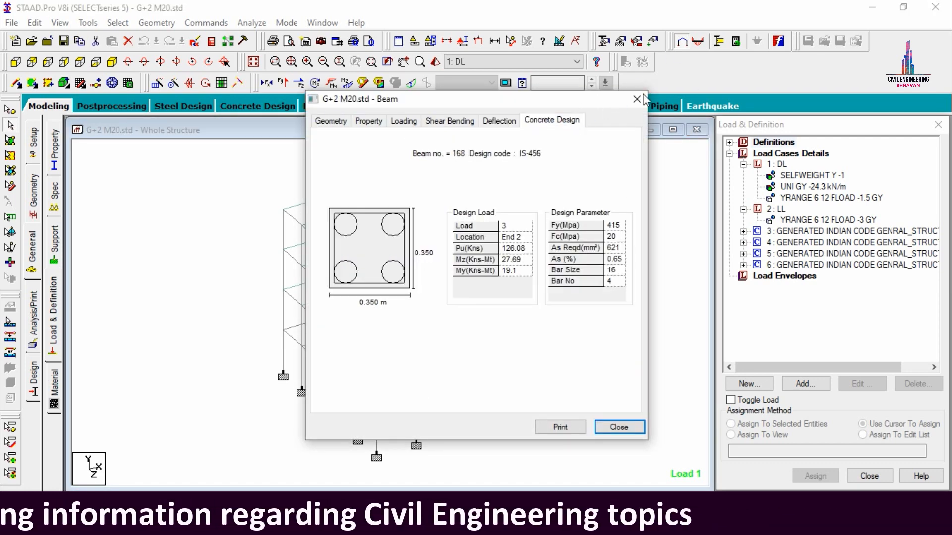
left_click(636, 99)
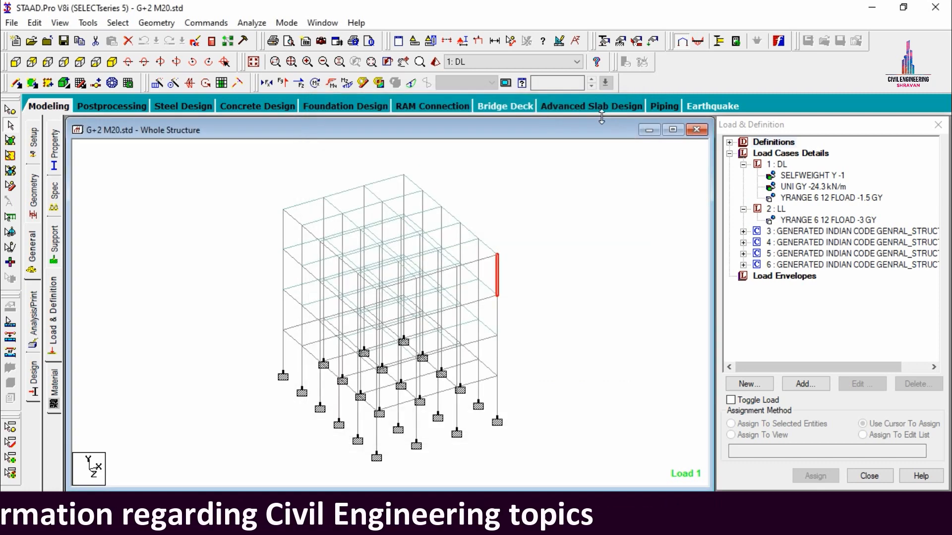
- Include load cases DL and LL for foundation design with all supports and launch STAAD.foundation
left_click(368, 107)
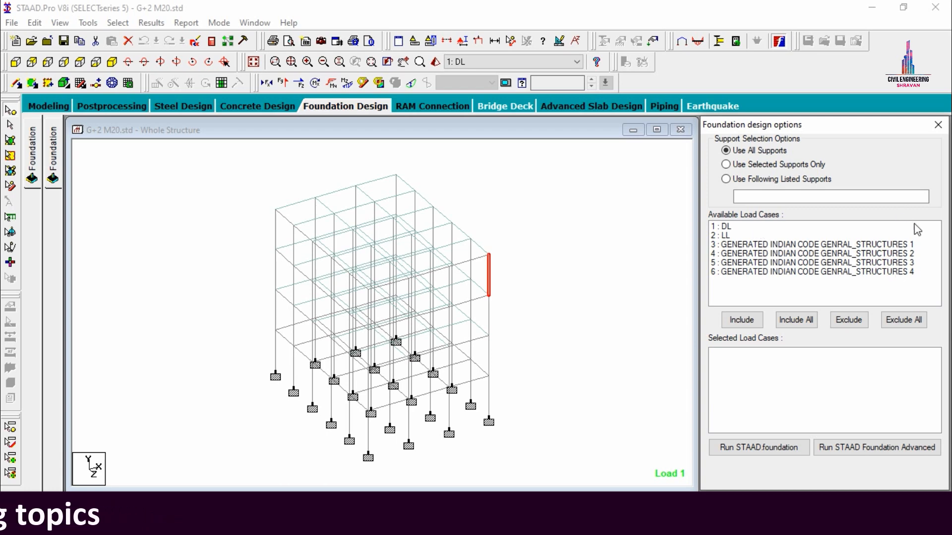
left_click(735, 227)
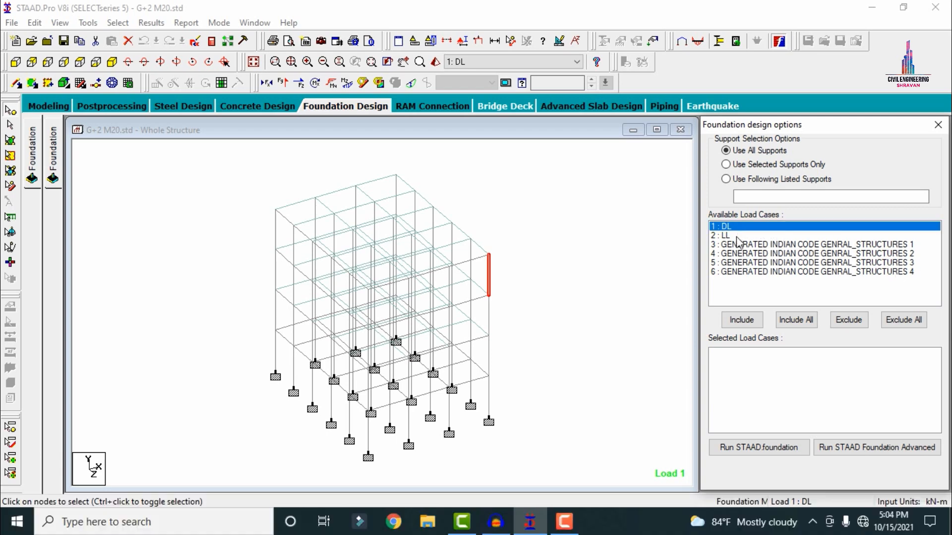
left_click(728, 237, "shift")
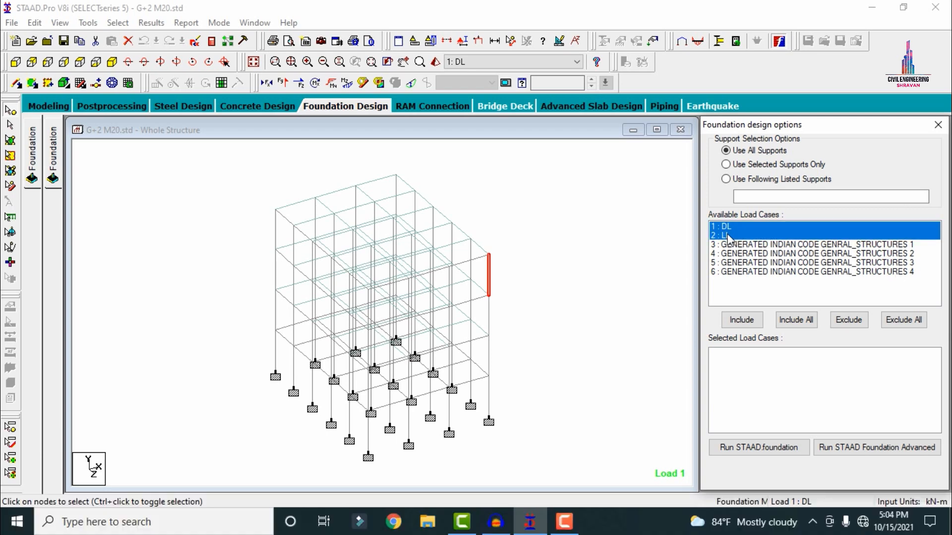
left_click(741, 320)
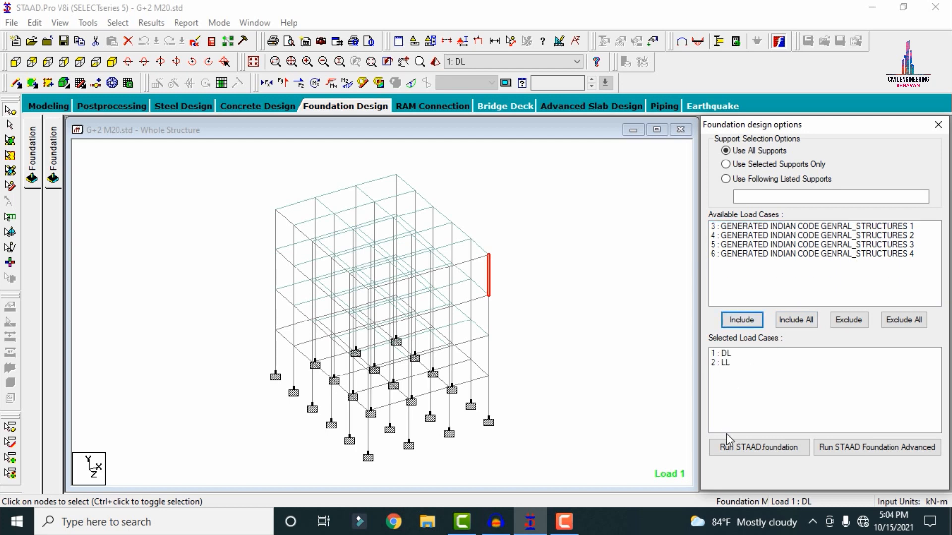
left_click(739, 449)
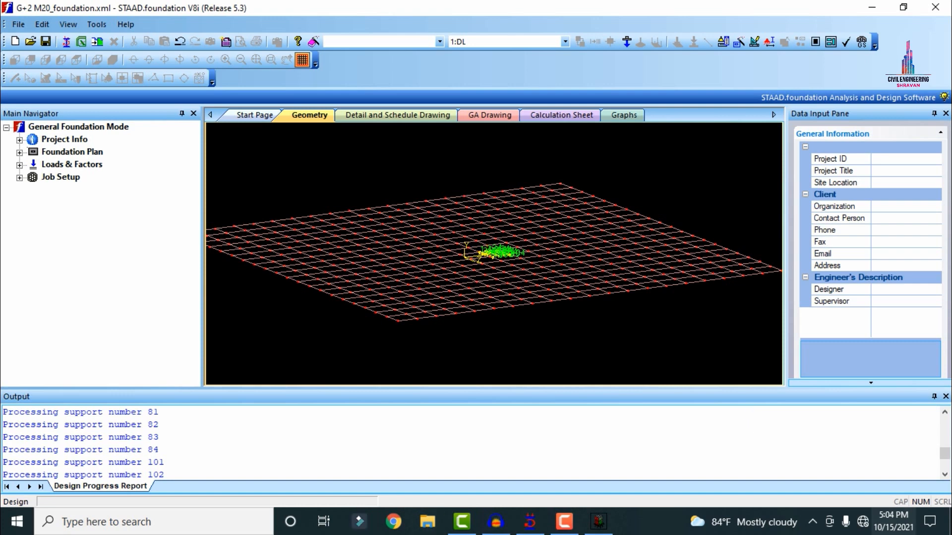
- Close the Output pane and examine the imported column supports in the geometry view
left_click(871, 383)
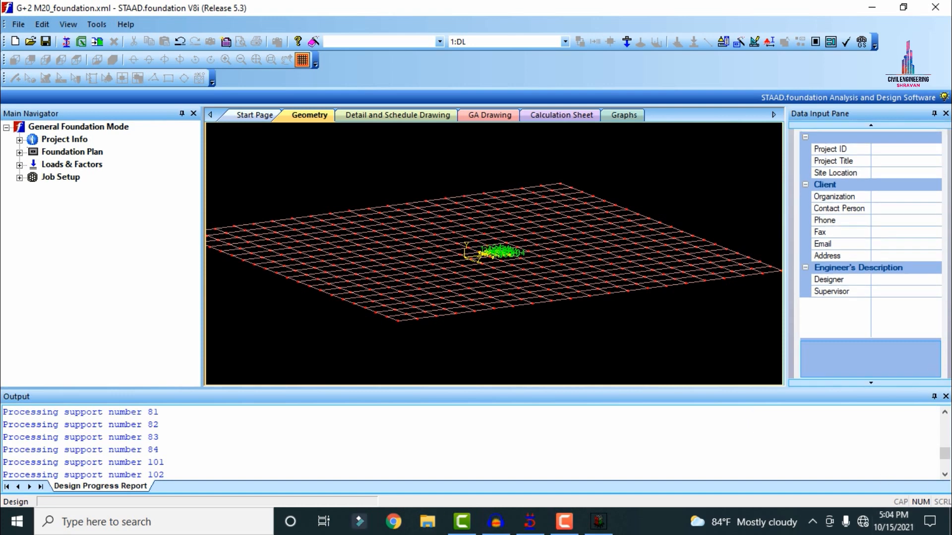
left_click(944, 396)
scroll(424, 310, "up", 5)
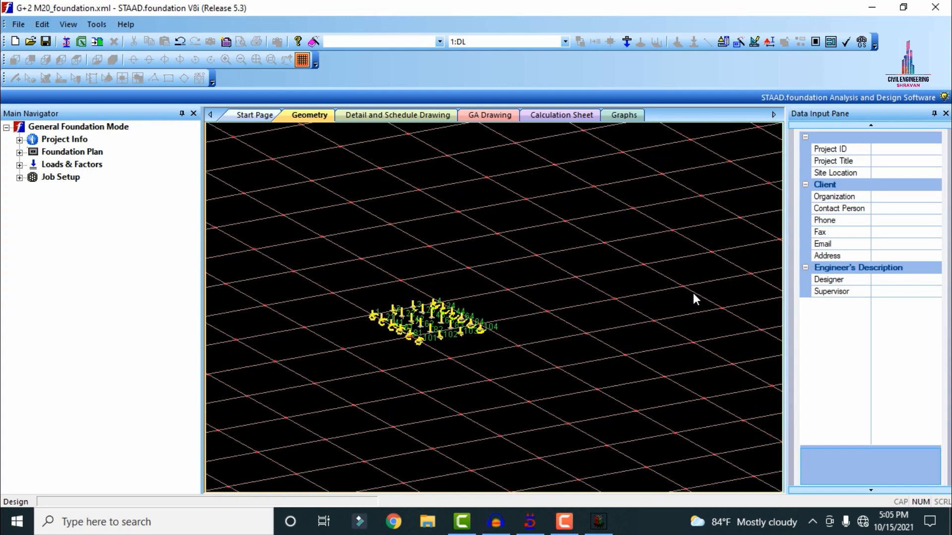
scroll(374, 347, "up", 5)
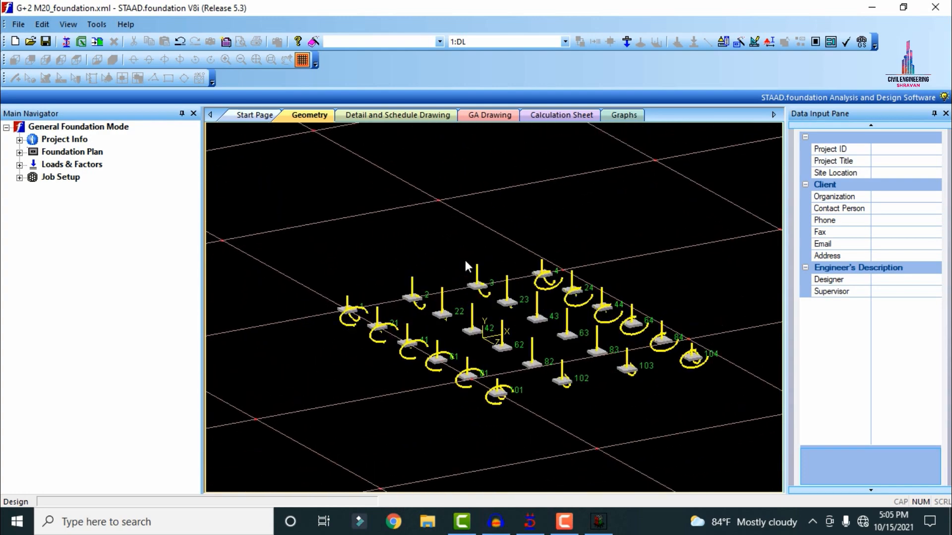
scroll(573, 280, "up", 1)
scroll(708, 310, "up", 1)
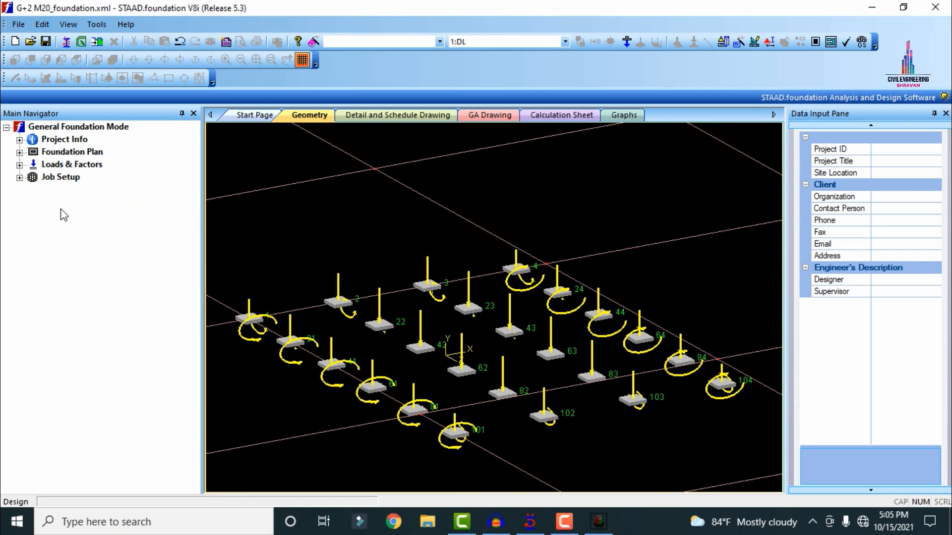
- Generate the service and ultimate load combinations from the INDIAN load combination table
left_click(19, 165)
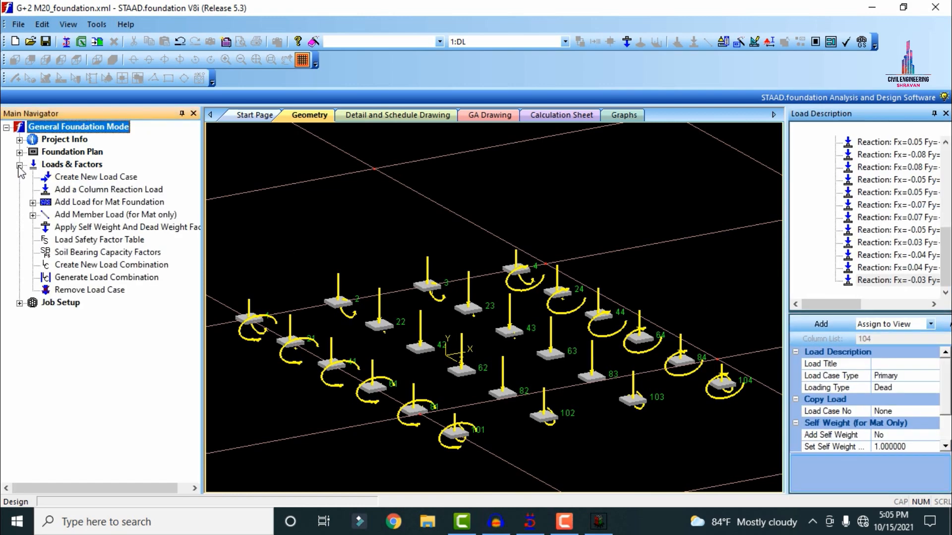
left_click(96, 281)
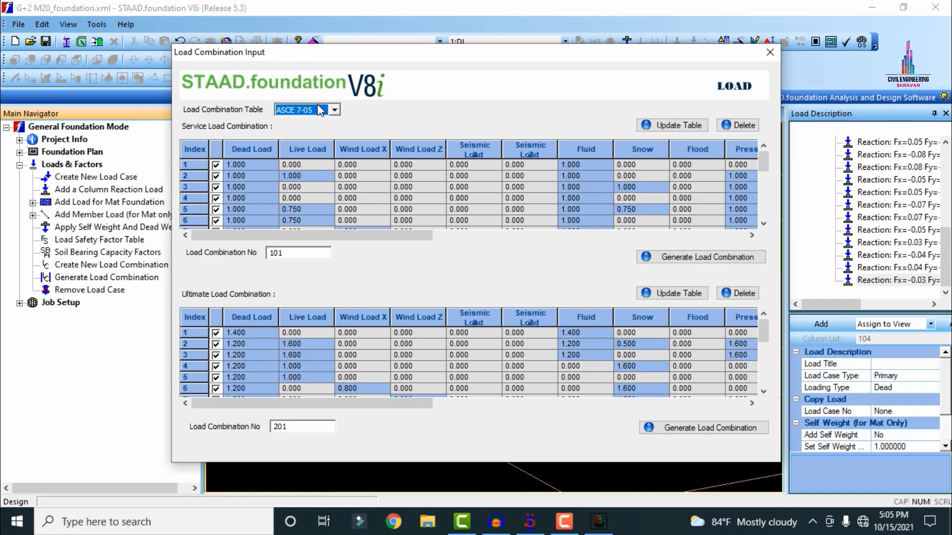
left_click(321, 110)
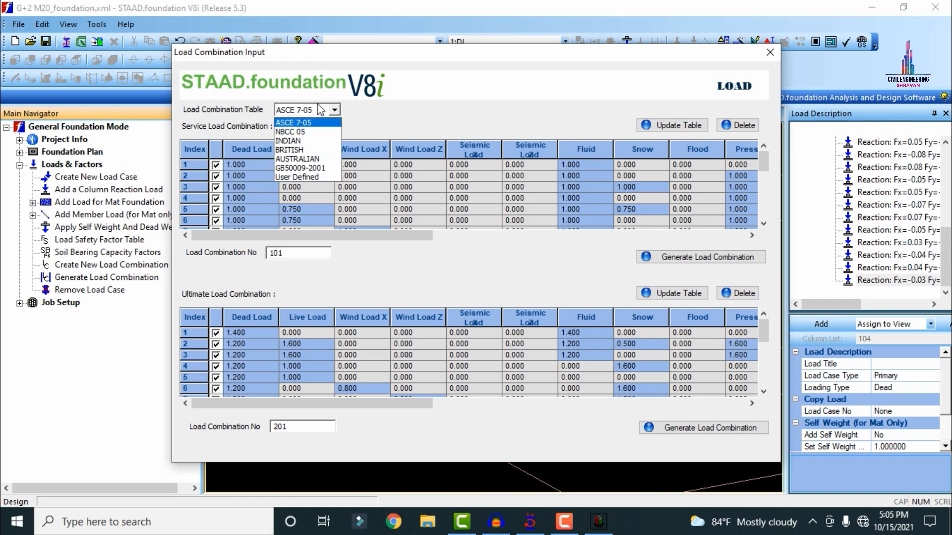
left_click(308, 141)
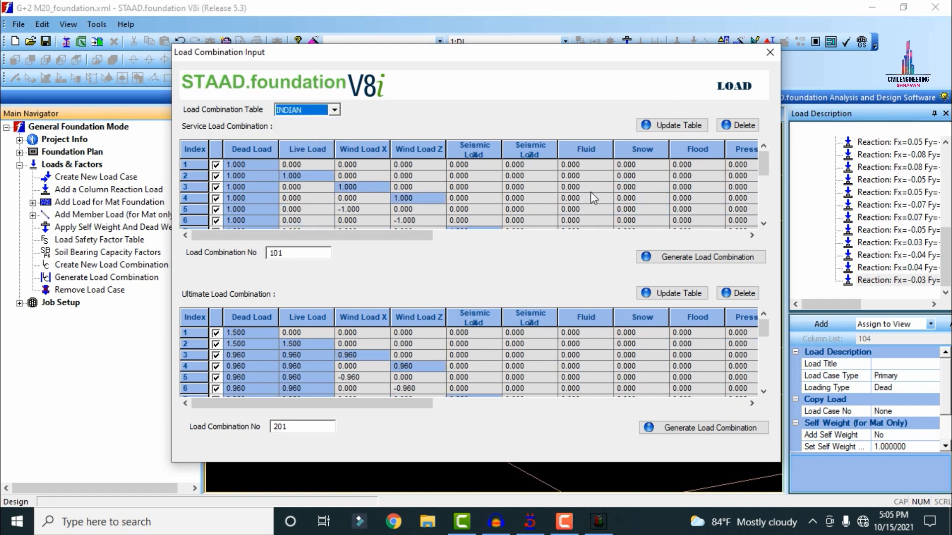
left_click(690, 254)
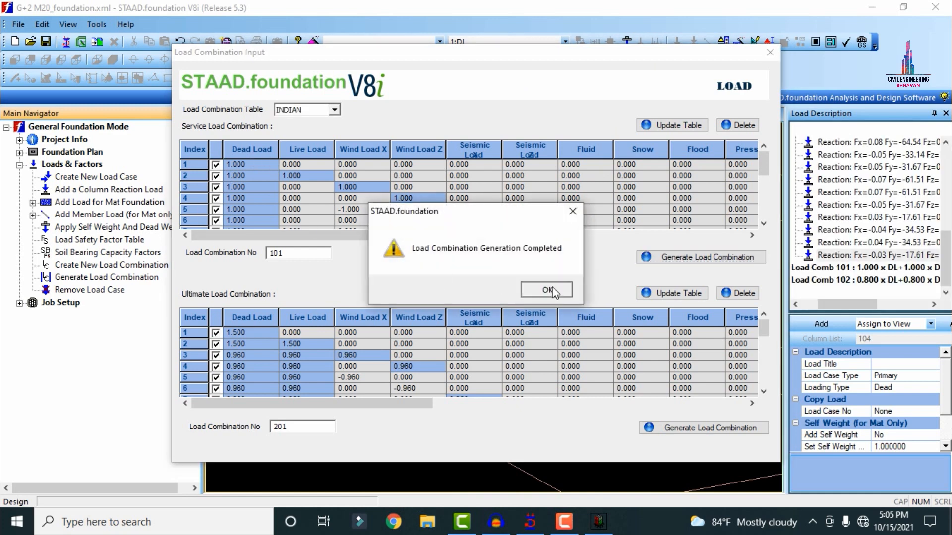
left_click(550, 288)
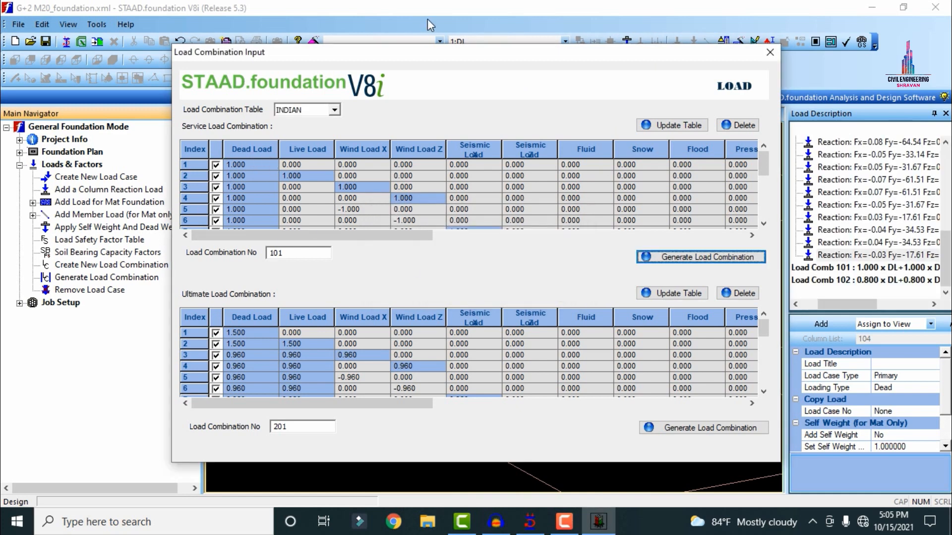
left_click(715, 427)
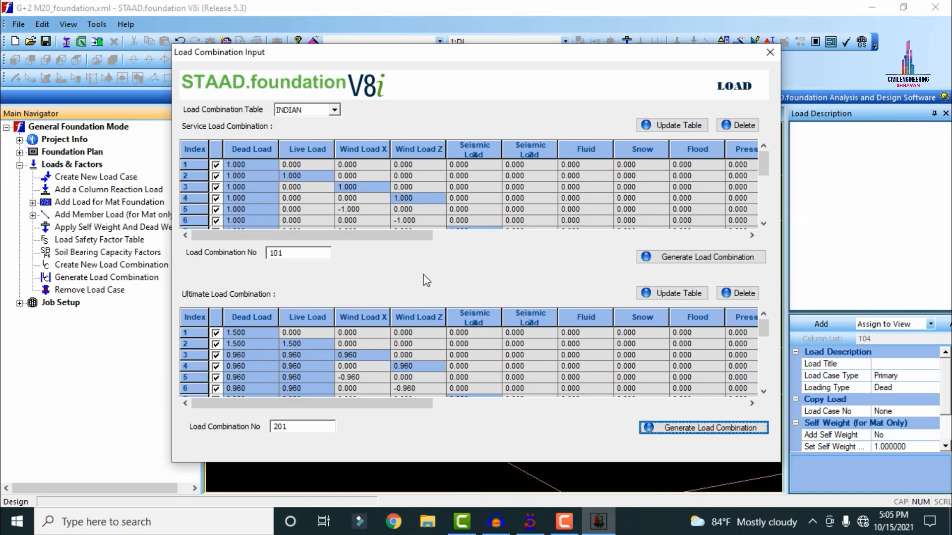
- Close the load combination input and define a new job named Isolated with the Indian design code and SI units
left_click(537, 290)
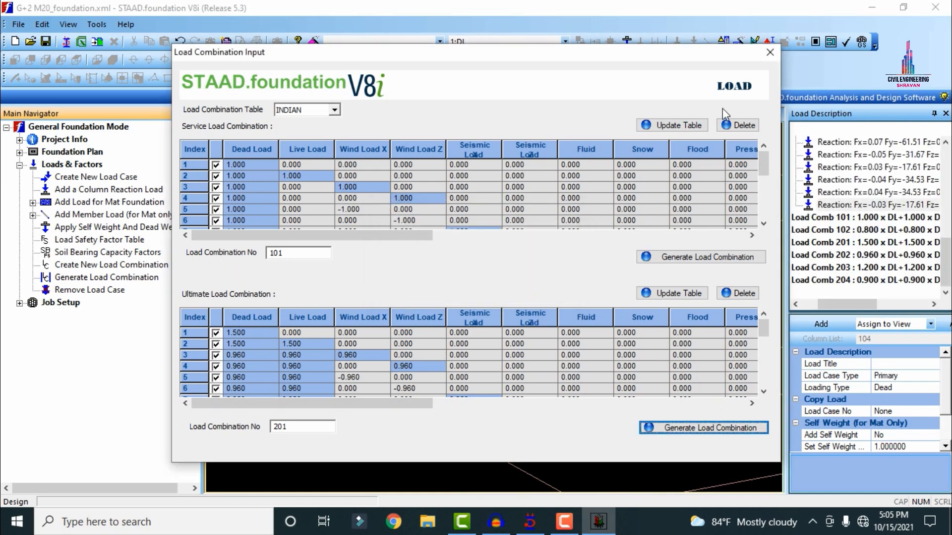
left_click(769, 53)
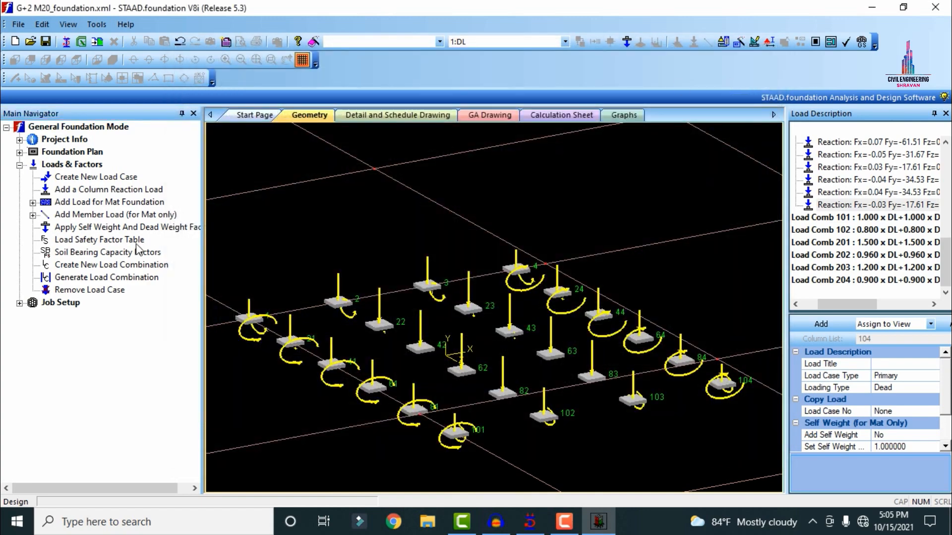
left_click(19, 303)
left_click(74, 315)
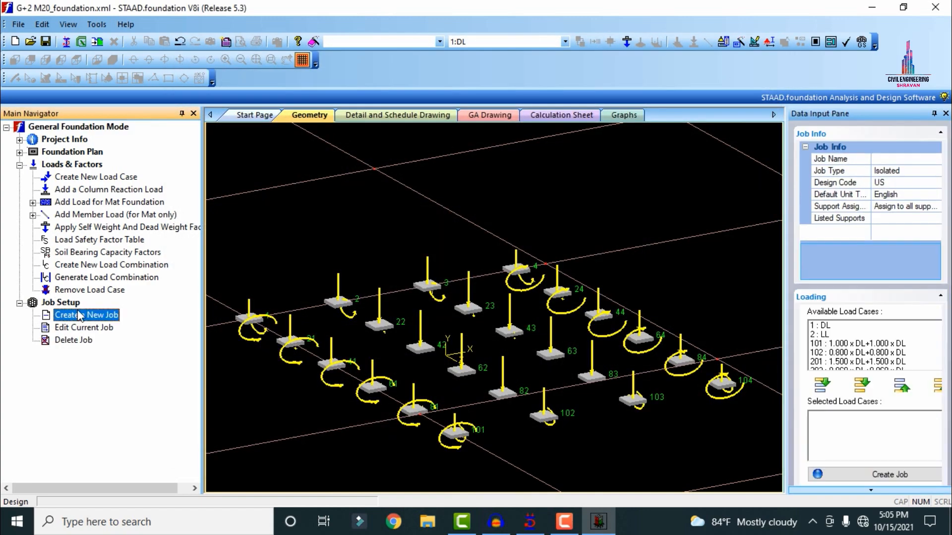
left_click(894, 159)
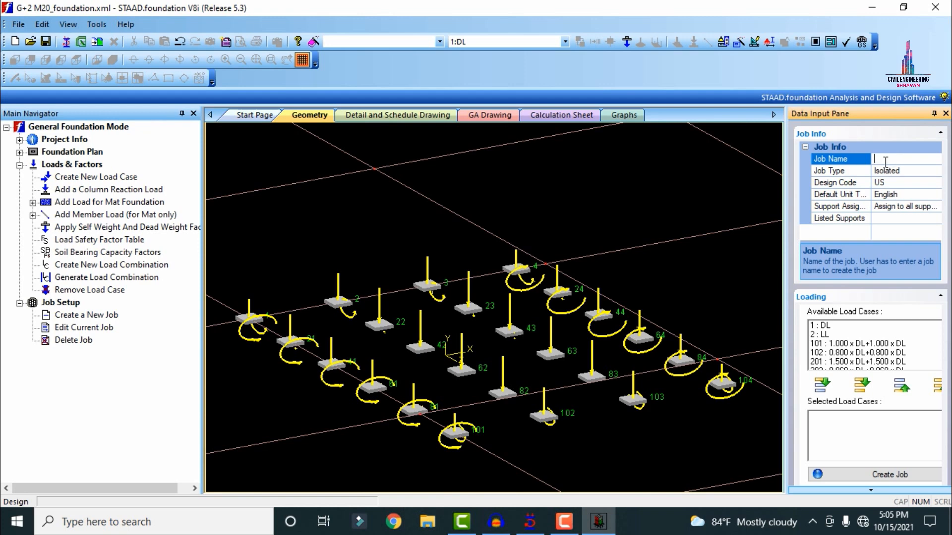
type("Isolated")
left_click(936, 184)
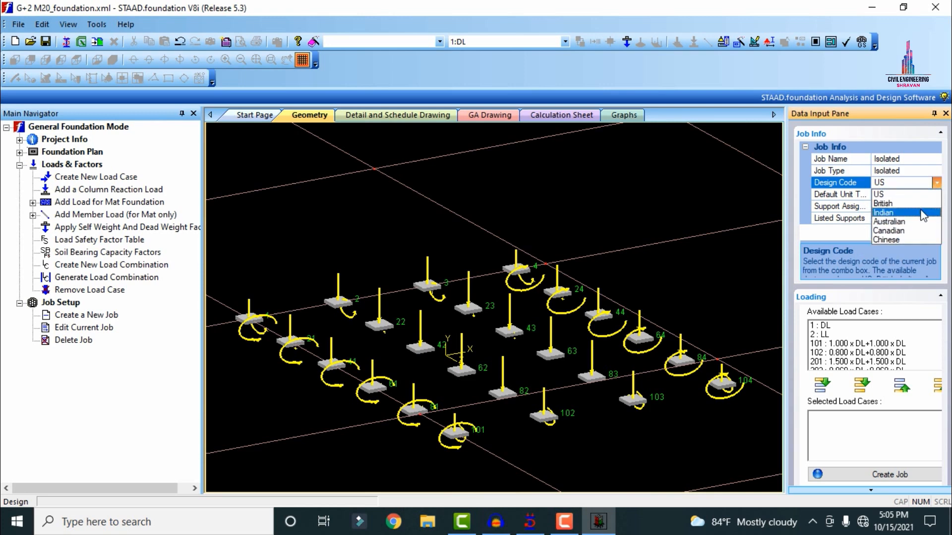
left_click(923, 208)
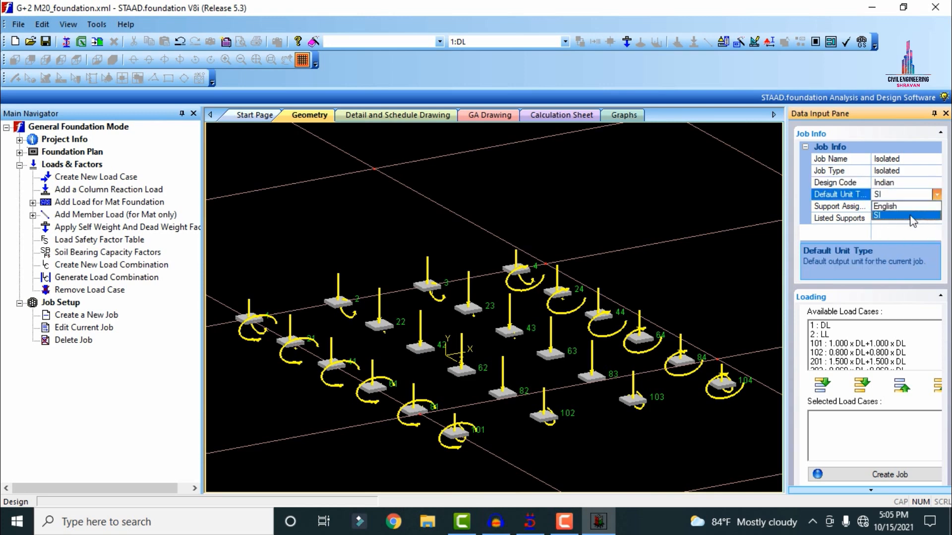
left_click(912, 218)
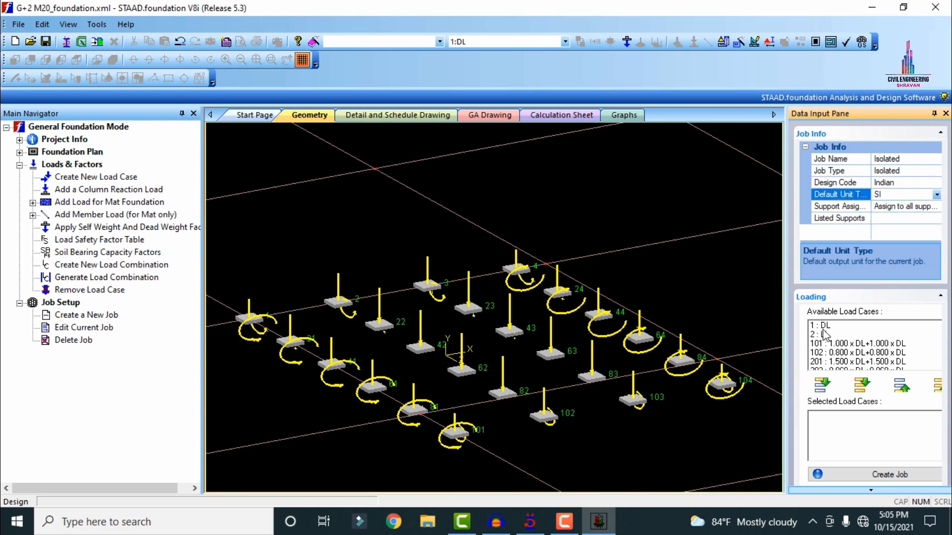
- Add load combinations 101, 102 and 201 to 204 to the Isolated job, create the job and close the Output pane
left_click(839, 344)
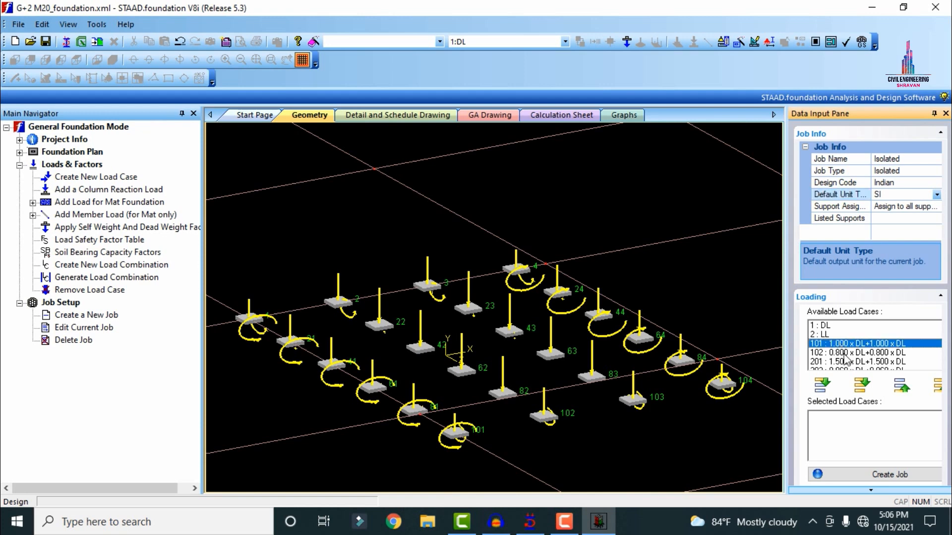
left_click(845, 355, "ctrl")
left_click(845, 362, "ctrl")
scroll(849, 347, "down", 1)
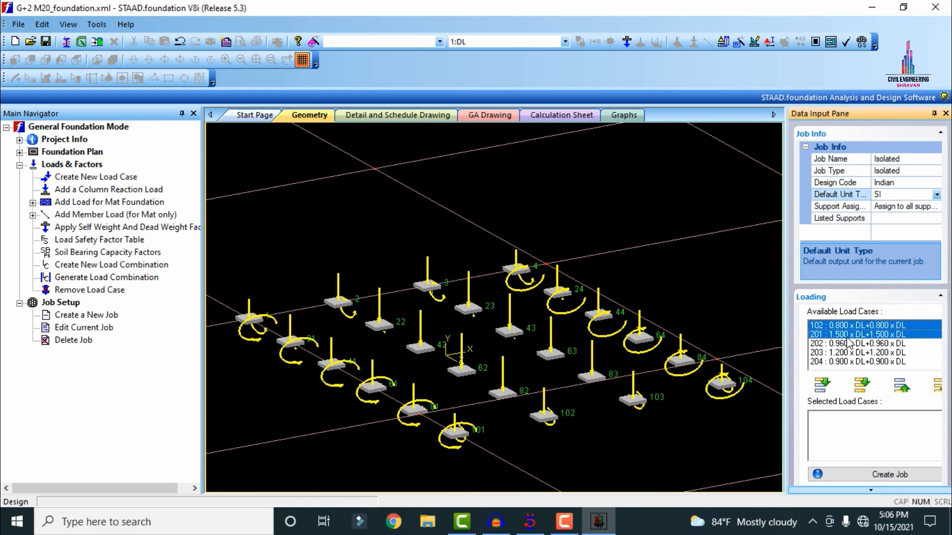
left_click(845, 344, "ctrl")
left_click(852, 353, "ctrl")
left_click(851, 362, "ctrl")
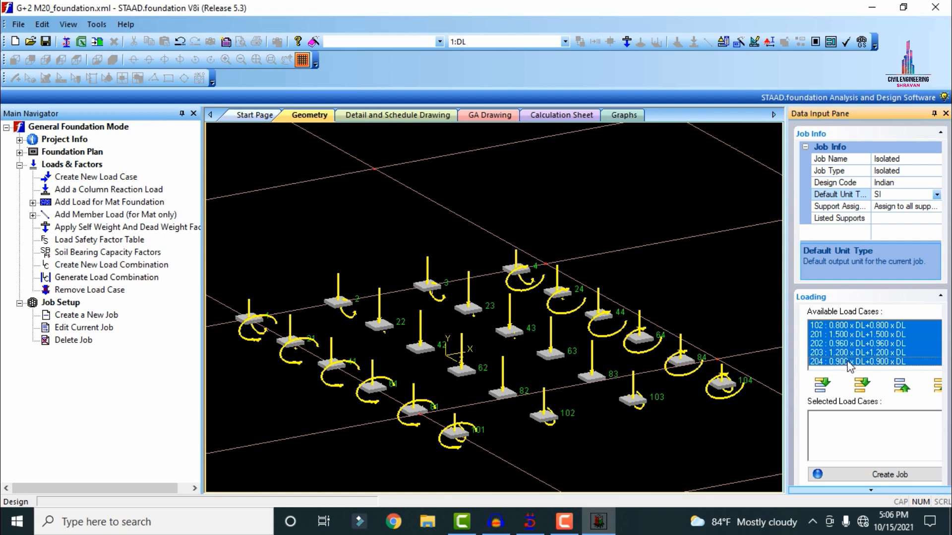
left_click(821, 384)
left_click(867, 475)
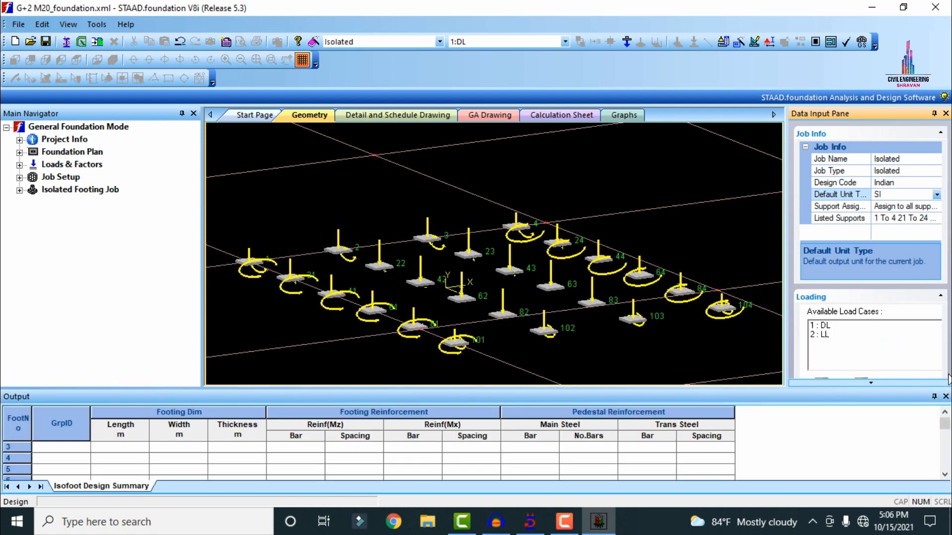
left_click(945, 397)
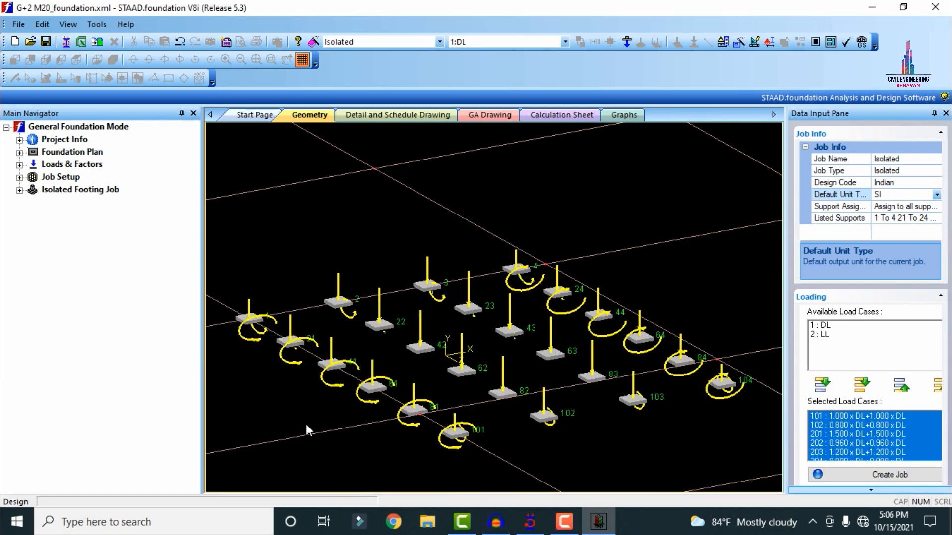
- Review the isolated footing job's concrete and rebar parameters and edit its soil bearing capacity
left_click(19, 189)
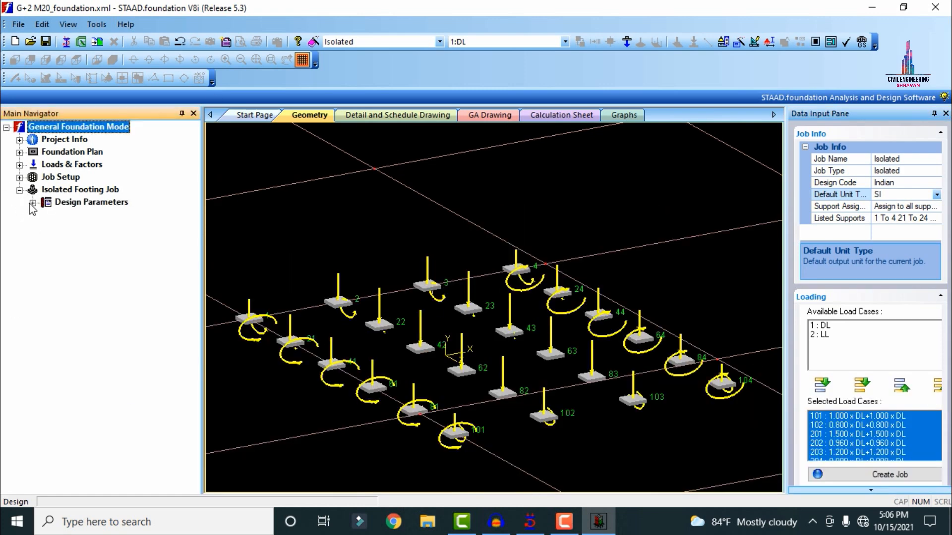
left_click(32, 203)
left_click(80, 215)
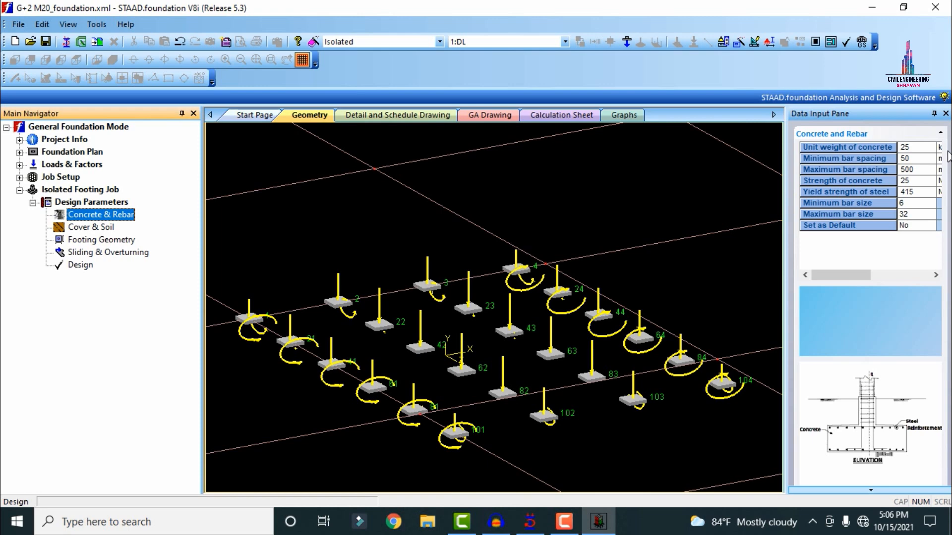
left_click(587, 144)
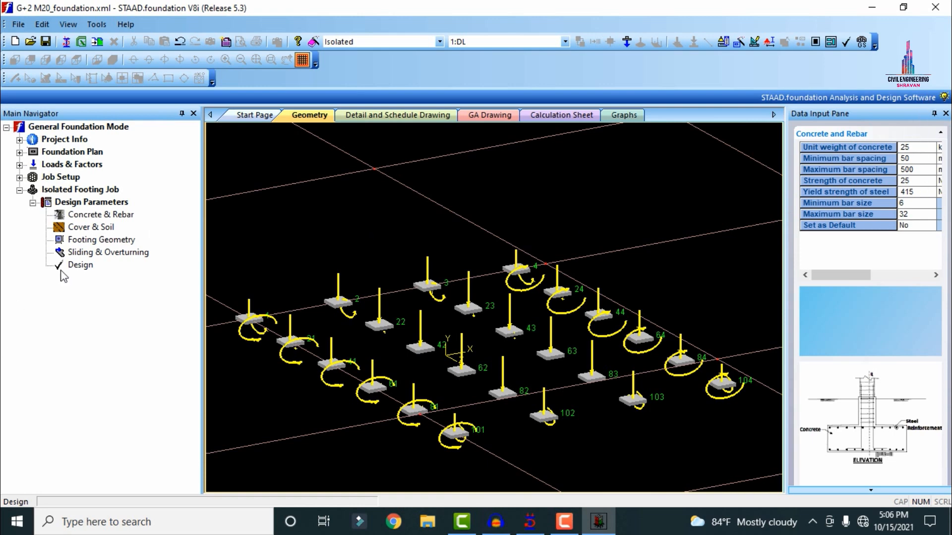
left_click(105, 229)
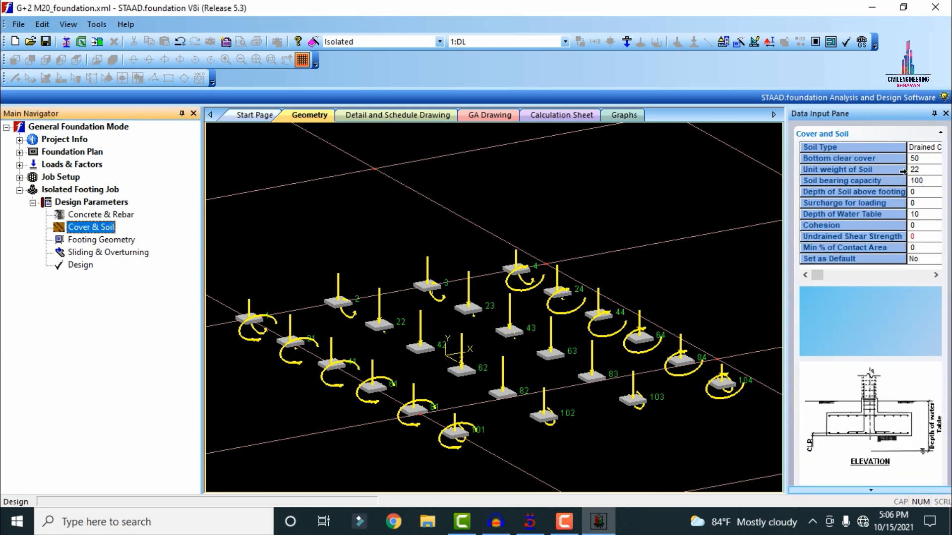
left_click(932, 182)
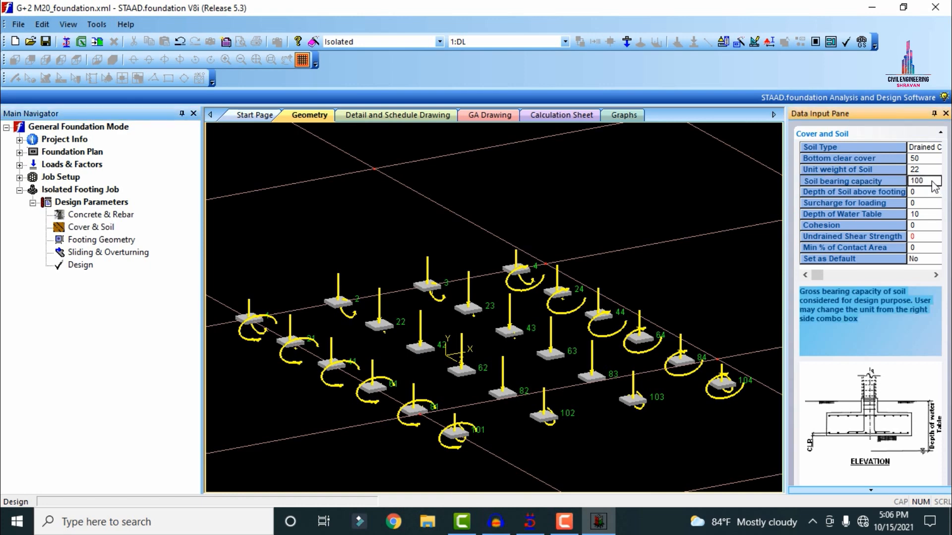
type("2")
- Check the footing geometry and the sliding and overturning parameters, and run the isolated footing analysis and design
left_click(114, 242)
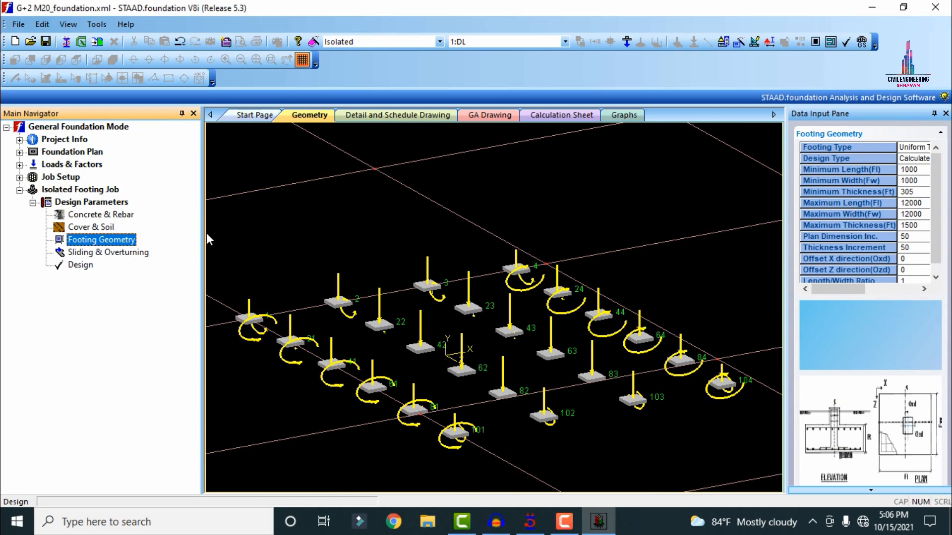
left_click(127, 254)
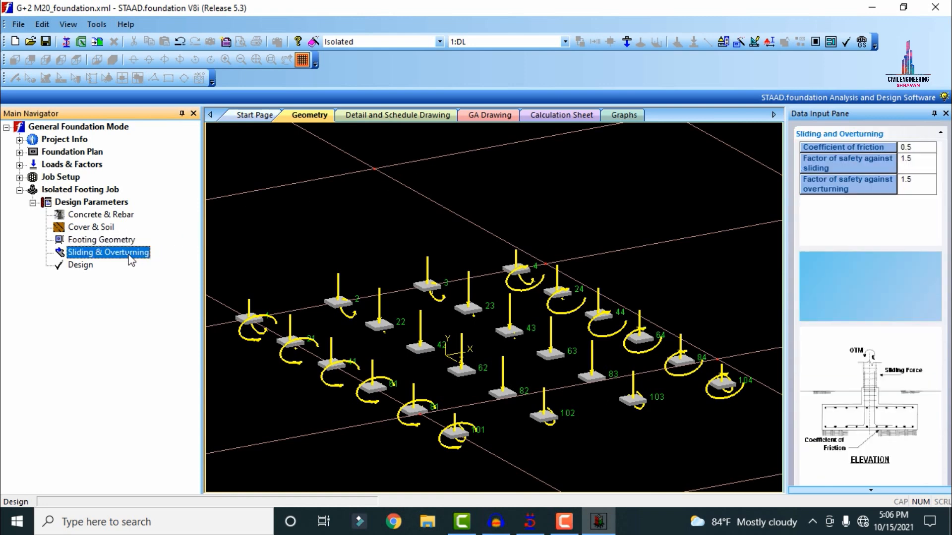
left_click(80, 266)
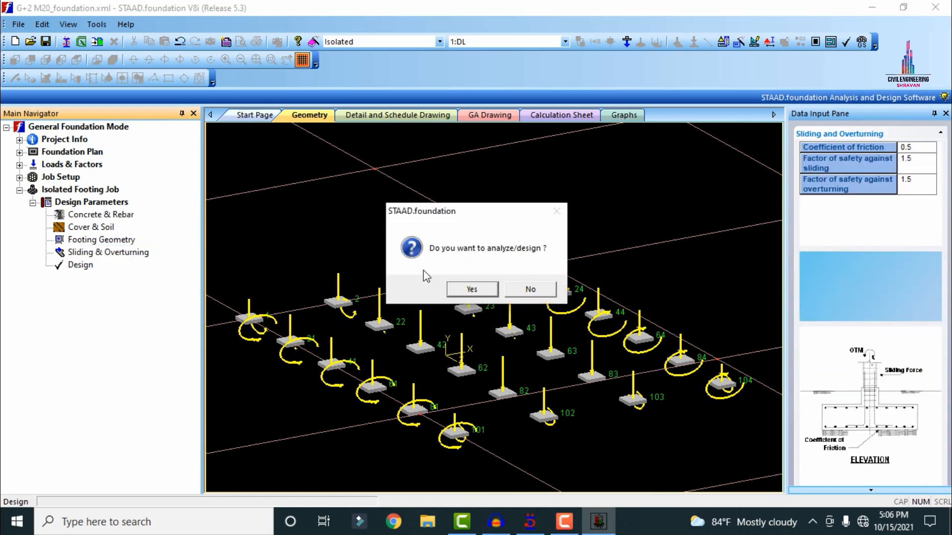
left_click(471, 290)
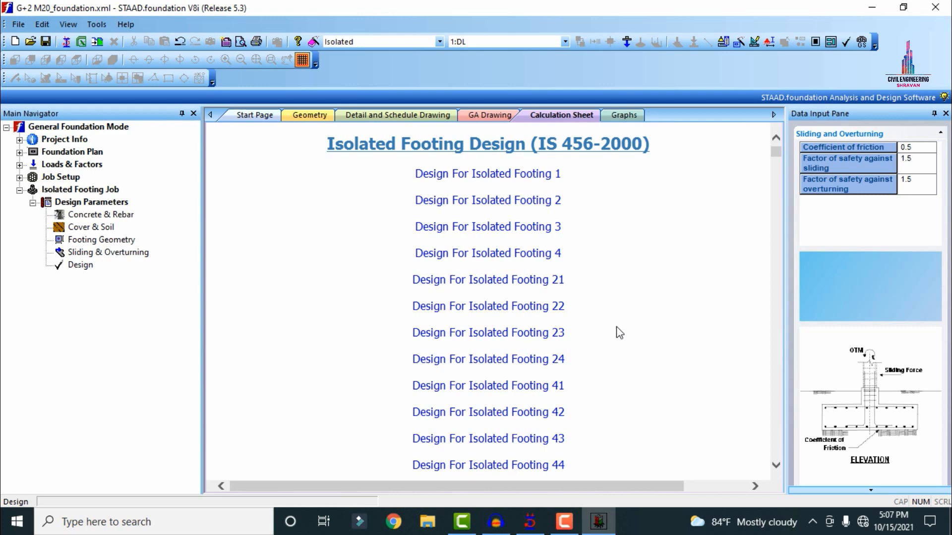
- Examine the calculations for Isolated Footing 22, including the corner pressures, shear checks and reinforcement
left_click(519, 313)
scroll(511, 261, "down", 10)
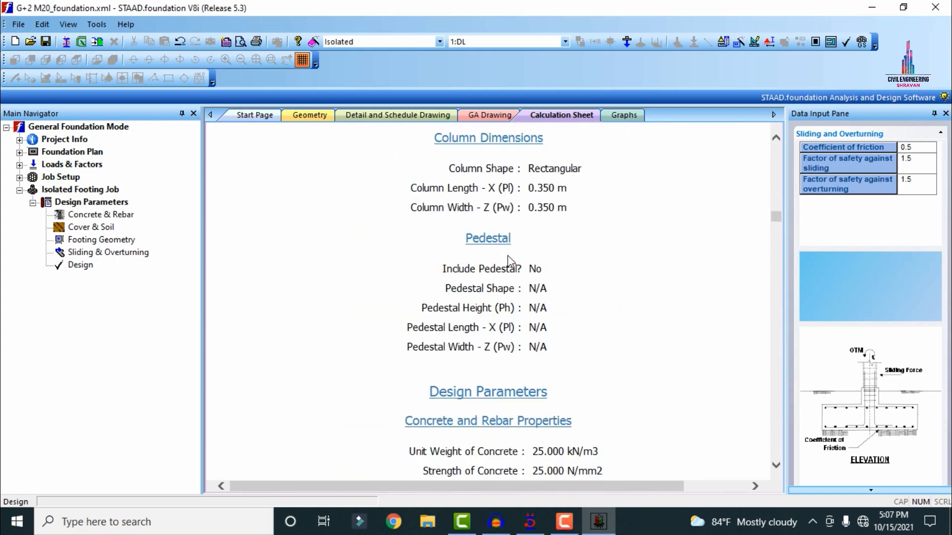
scroll(509, 257, "down", 20)
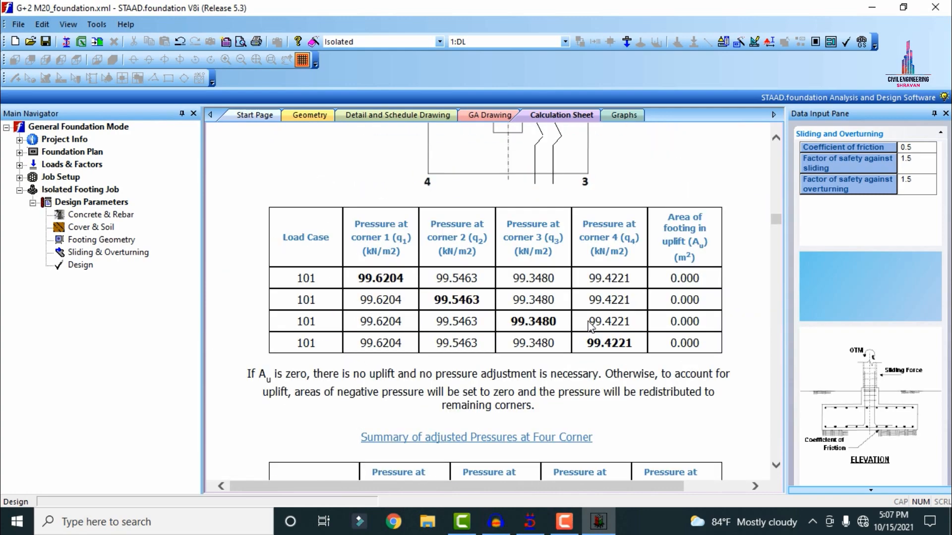
scroll(590, 327, "down", 20)
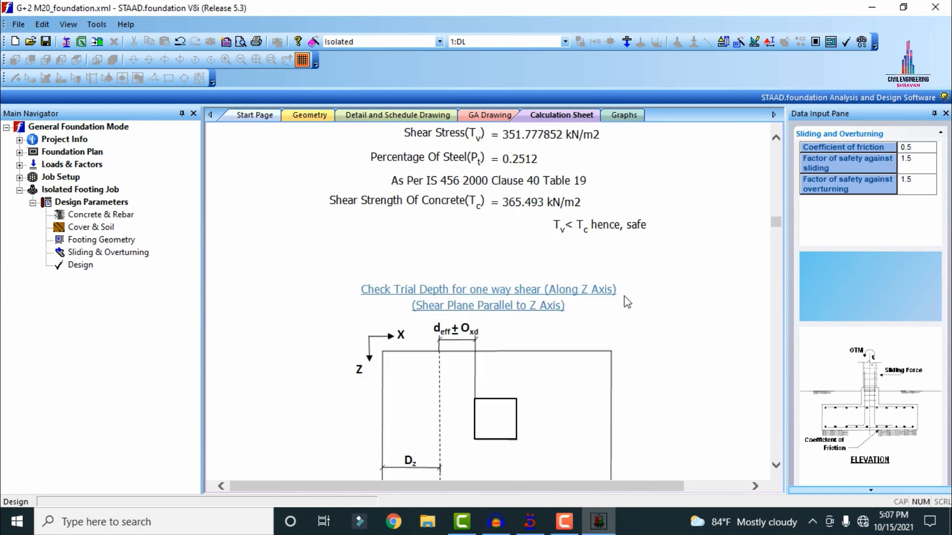
scroll(627, 303, "down", 20)
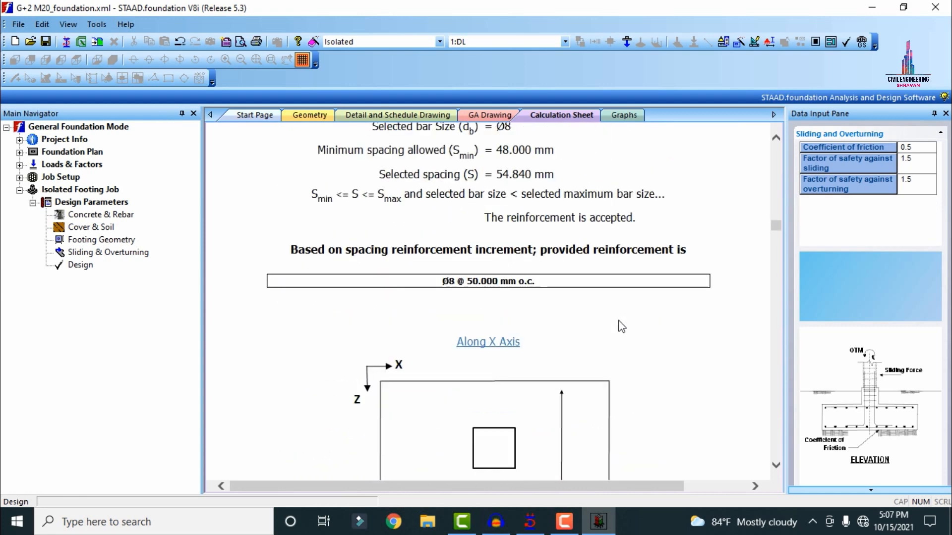
scroll(622, 327, "down", 20)
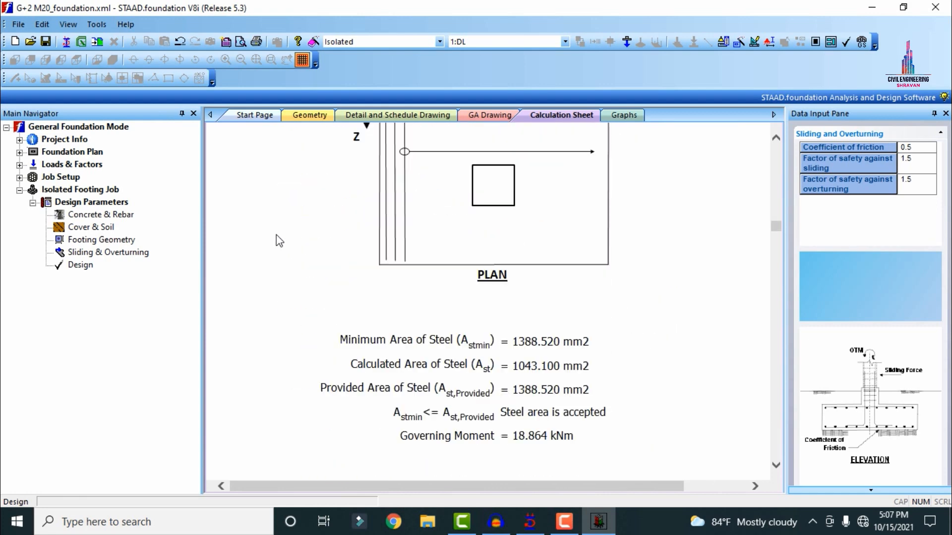
- Inspect the footing geometry view and the elevation in the detail drawing of footing 1
left_click(251, 117)
left_click(296, 118)
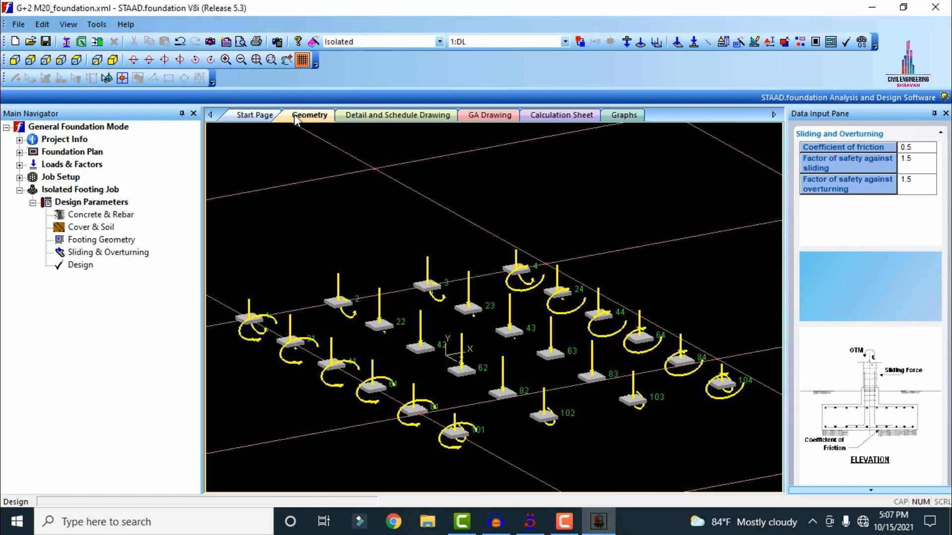
left_click(387, 117)
scroll(410, 204, "up", 2)
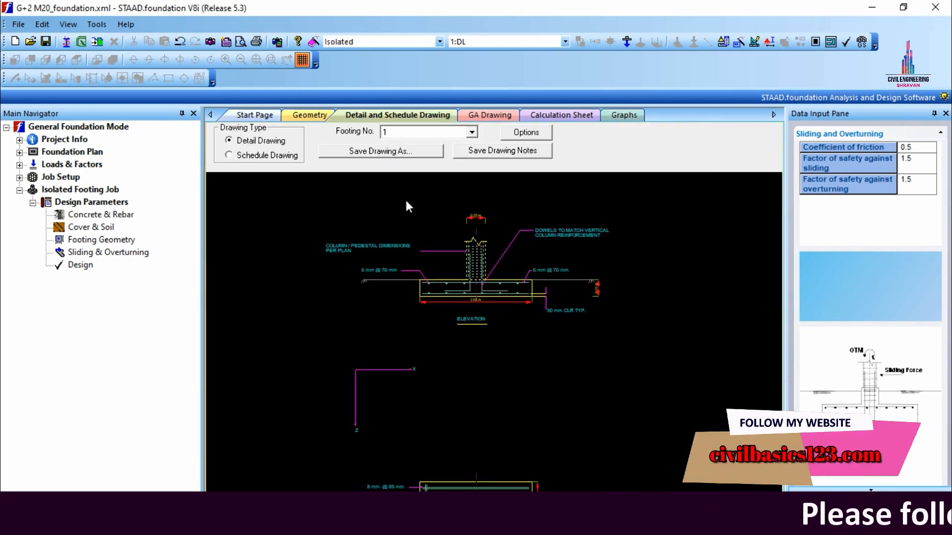
scroll(421, 216, "up", 1)
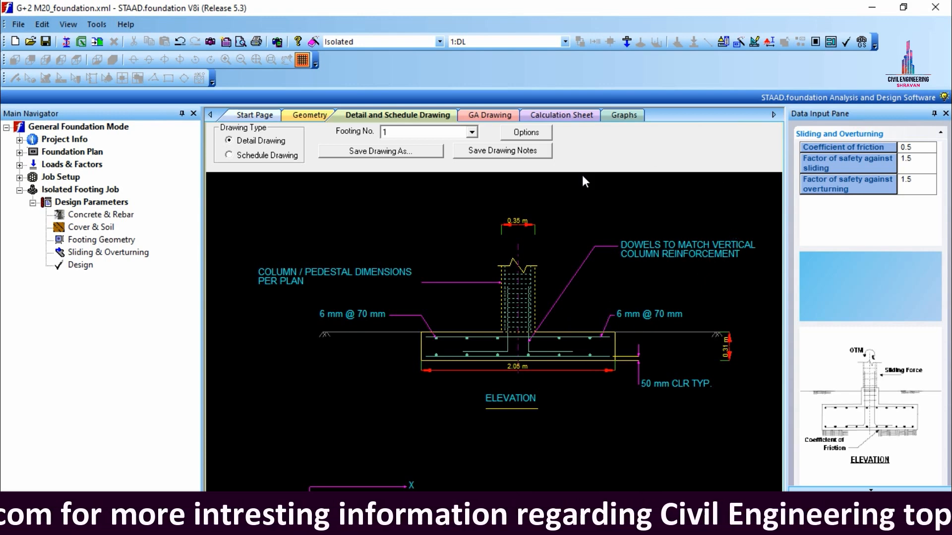
- Check the graphs and review the reinforcement calculations in the calculation sheet again
left_click(552, 116)
left_click(624, 115)
left_click(572, 115)
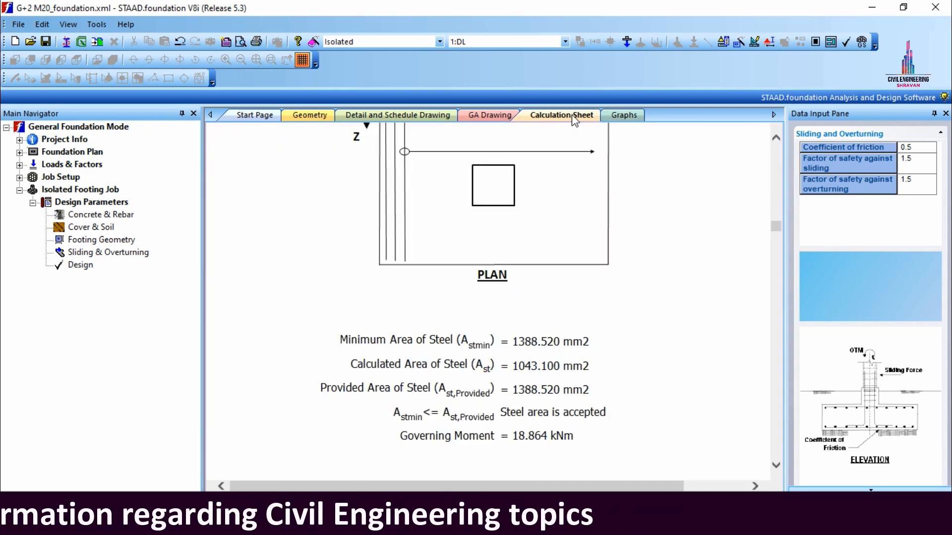
scroll(635, 334, "up", 10)
scroll(573, 270, "down", 6)
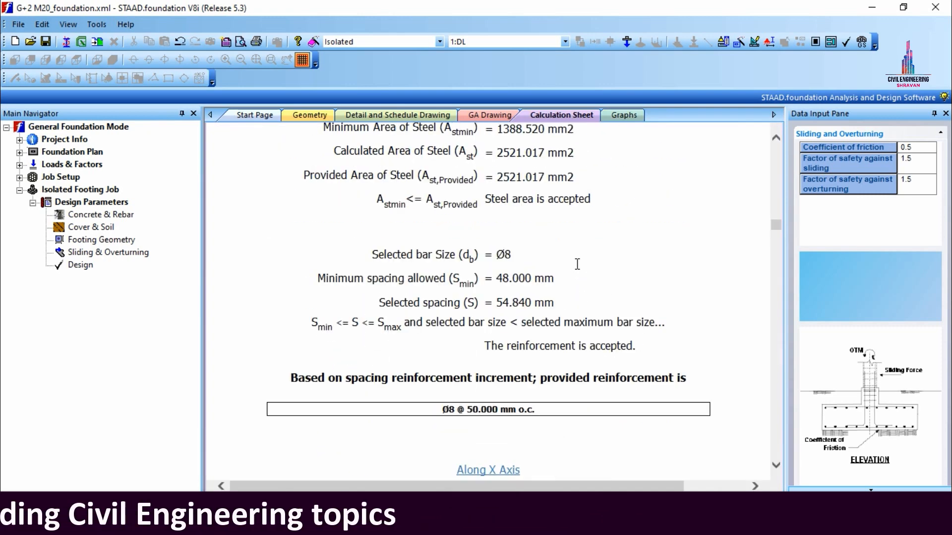
- Keep the foundation file open, switch back to STAAD.Pro and highlight LL among the load cases selected for foundation design
left_click(936, 7)
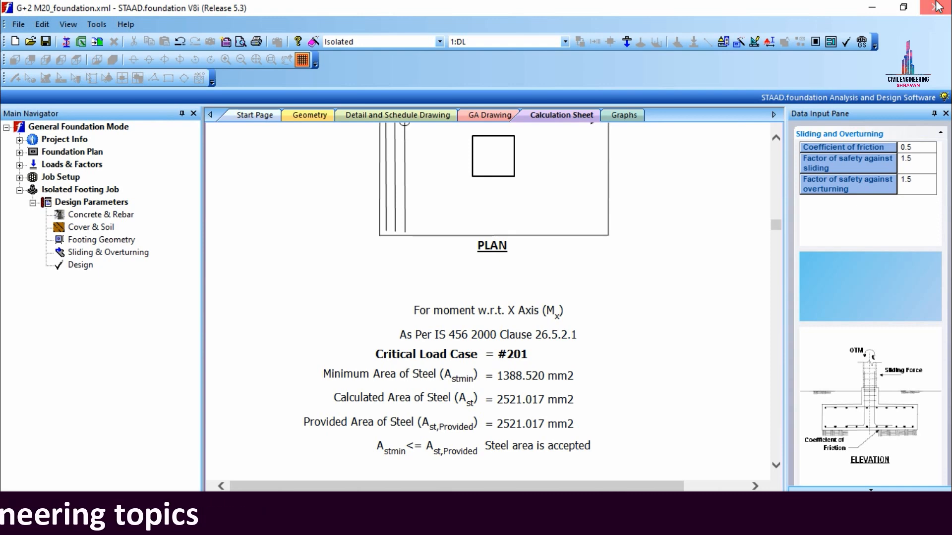
left_click(580, 290)
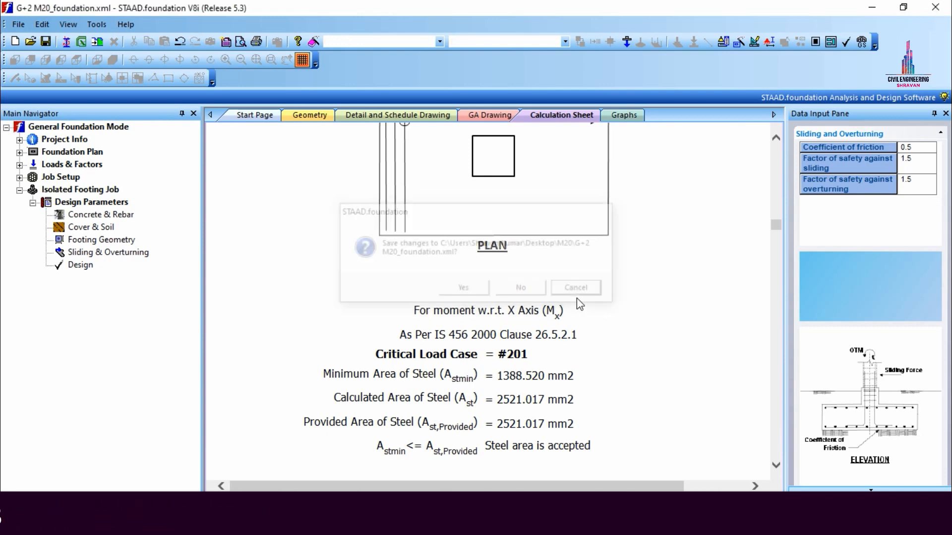
left_click(872, 7)
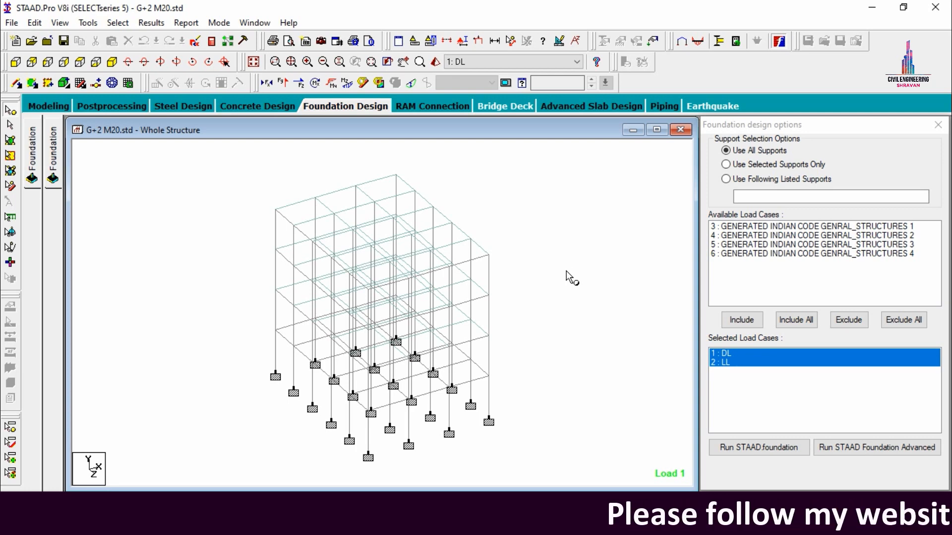
left_click(727, 361)
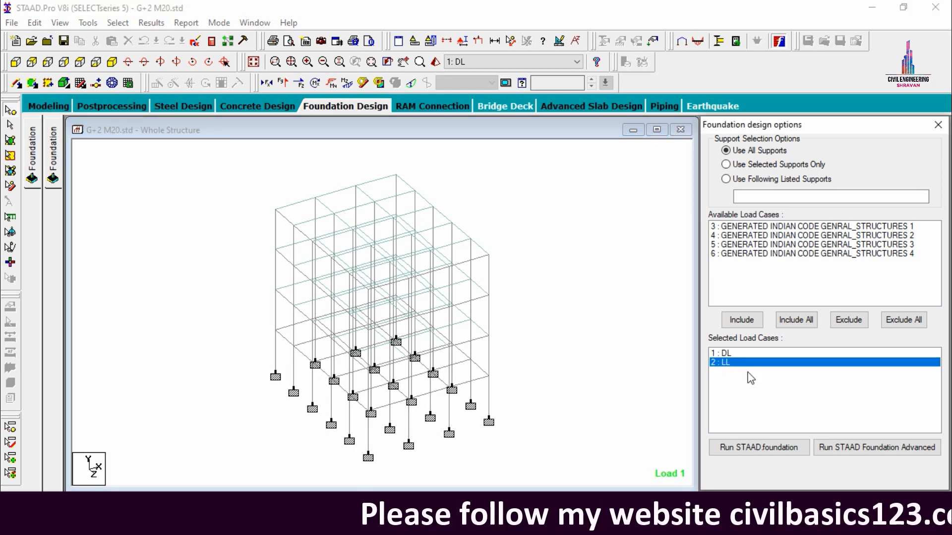
- Transfer the model to STAAD.foundation with load cases DL and LL, and hide the output pane to enlarge the supports view
left_click(728, 354, "ctrl")
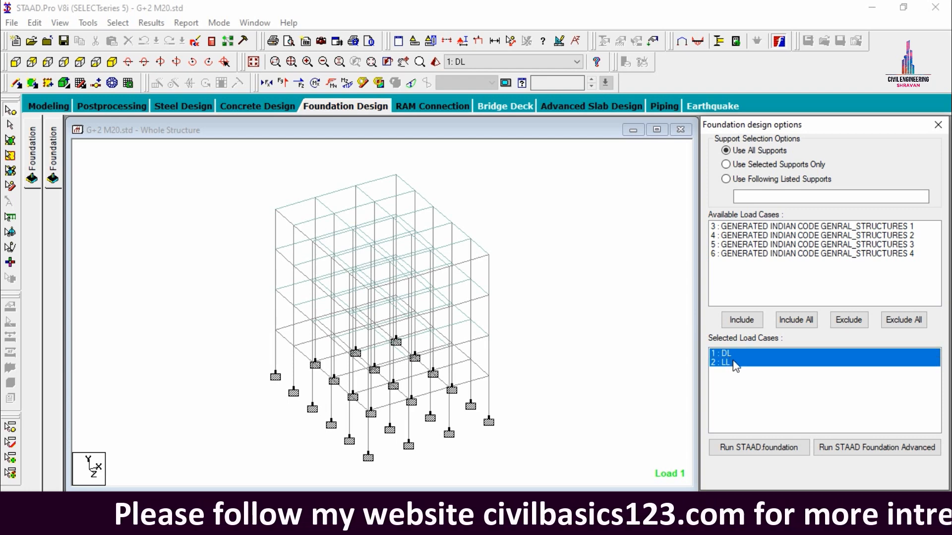
left_click(756, 450)
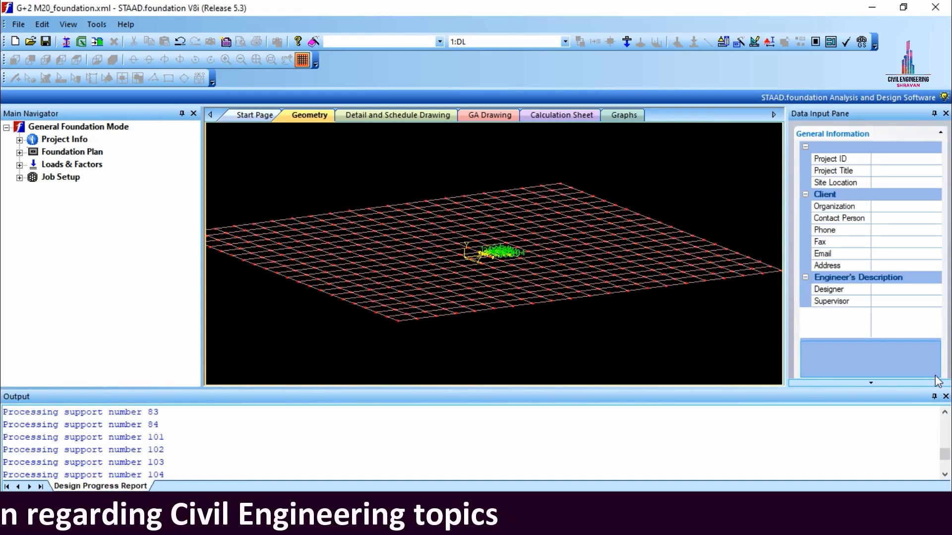
left_click(934, 396)
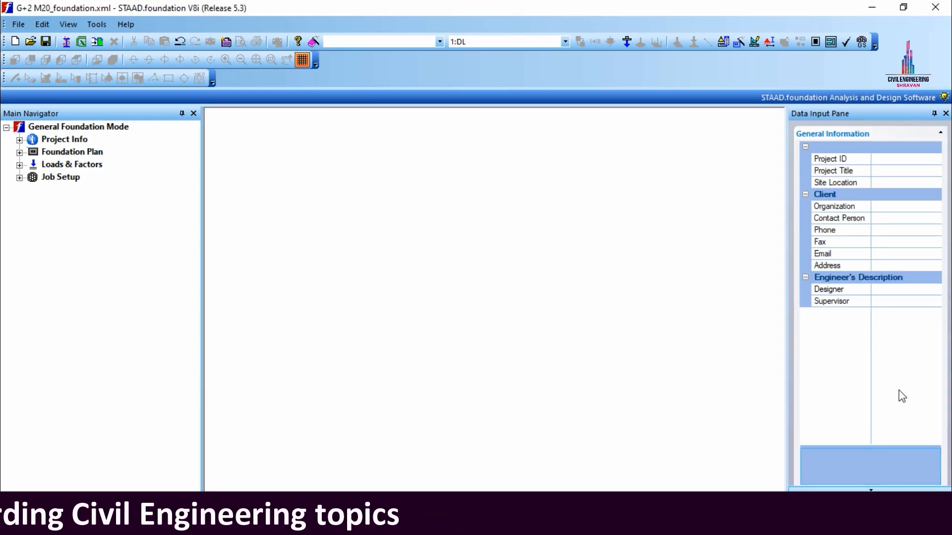
scroll(505, 319, "up", 2)
scroll(489, 308, "up", 5)
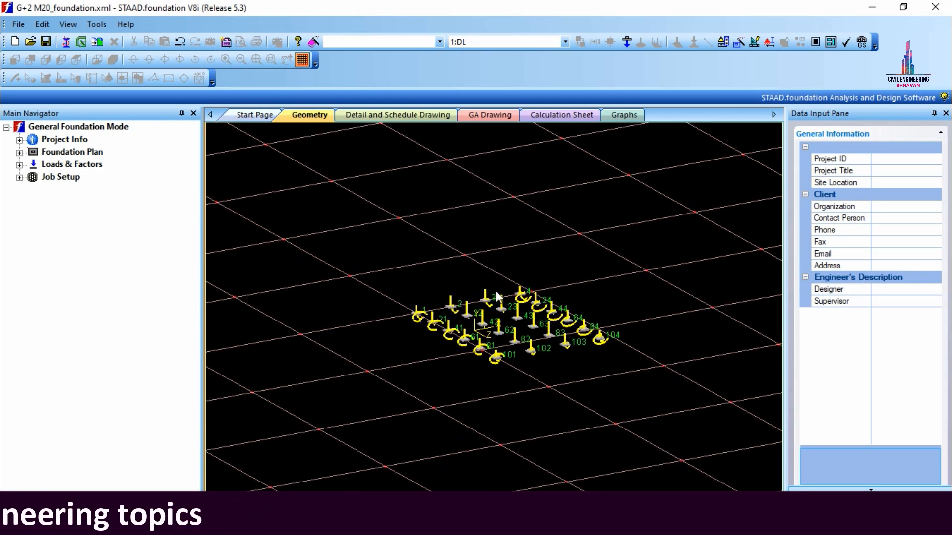
scroll(737, 346, "up", 2)
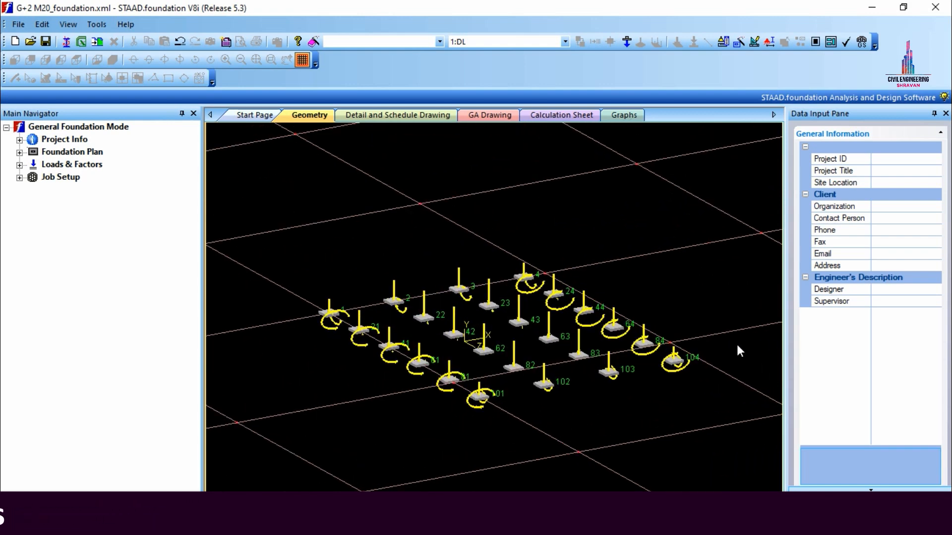
- Generate the service and ultimate load combinations from the Indian load combination table, numbered from 101 and 201
left_click(20, 165)
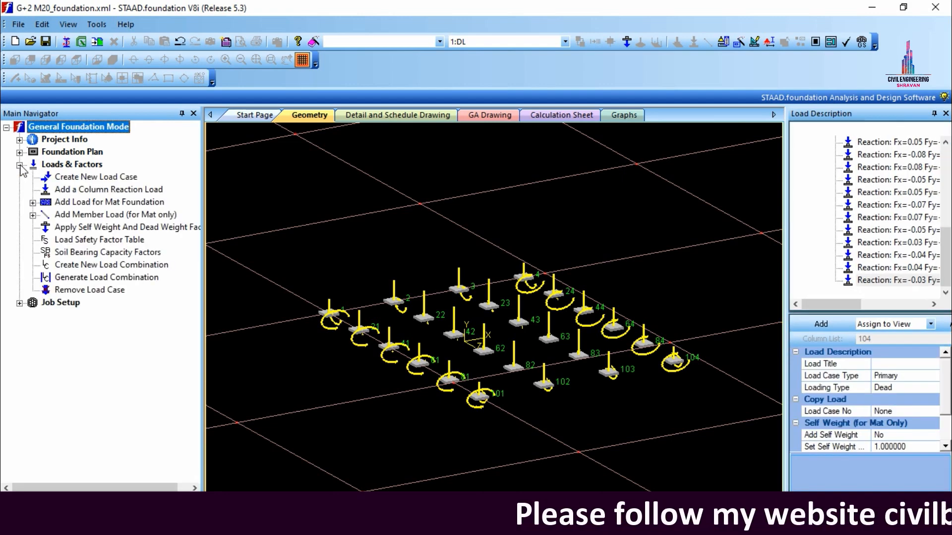
left_click(86, 280)
left_click(300, 110)
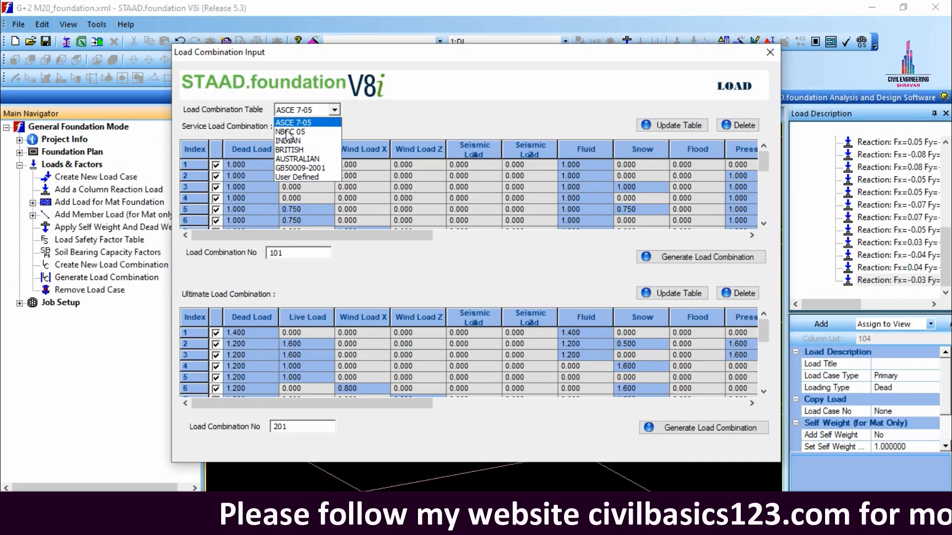
left_click(294, 141)
left_click(677, 259)
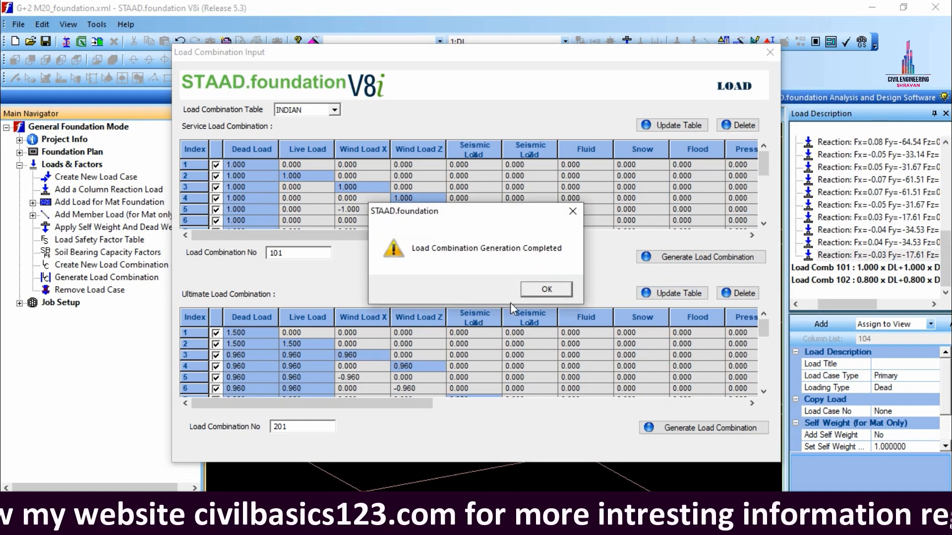
left_click(545, 292)
left_click(733, 429)
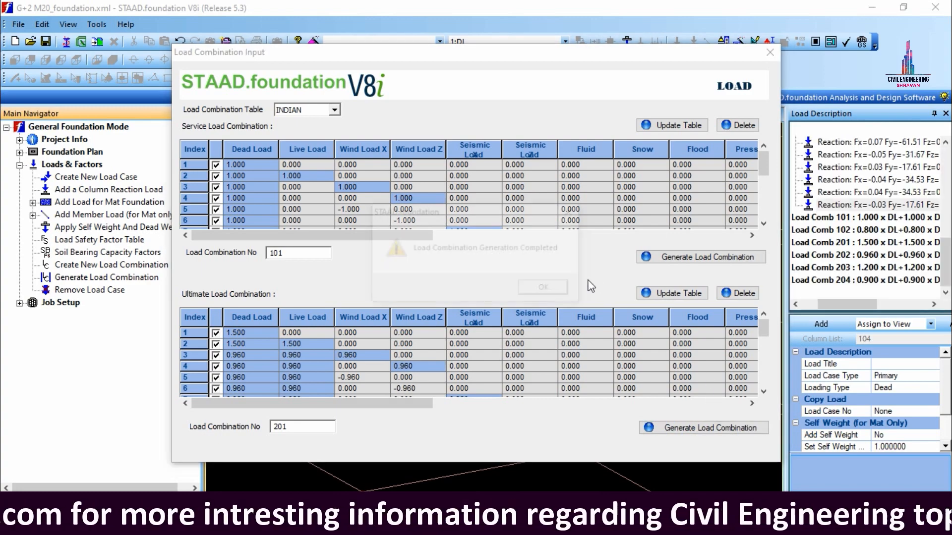
left_click(545, 290)
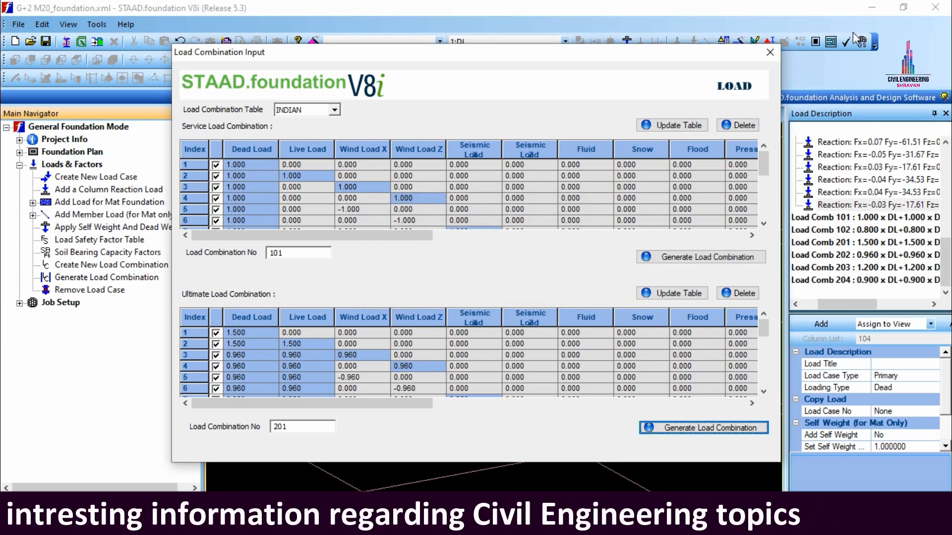
left_click(770, 52)
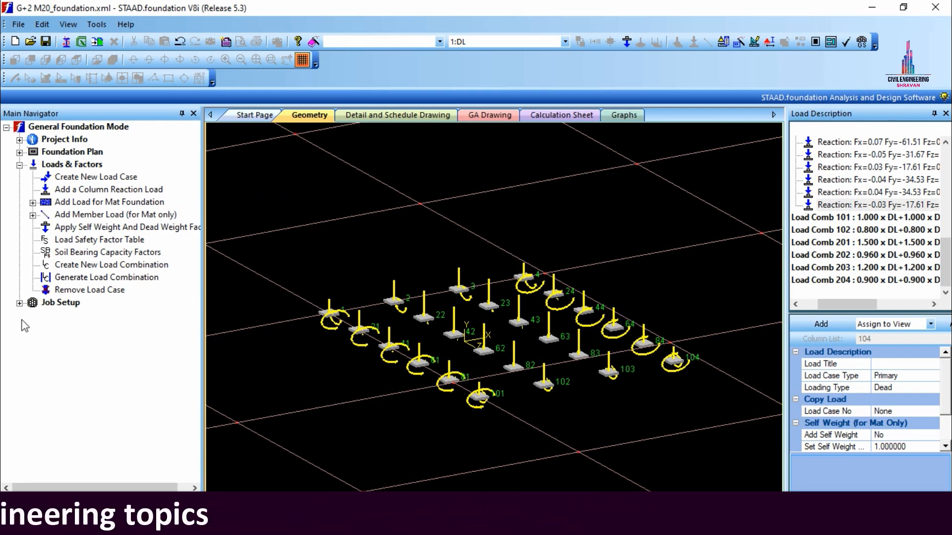
- Start a new foundation job named Com with the job type Combined
left_click(19, 302)
left_click(74, 315)
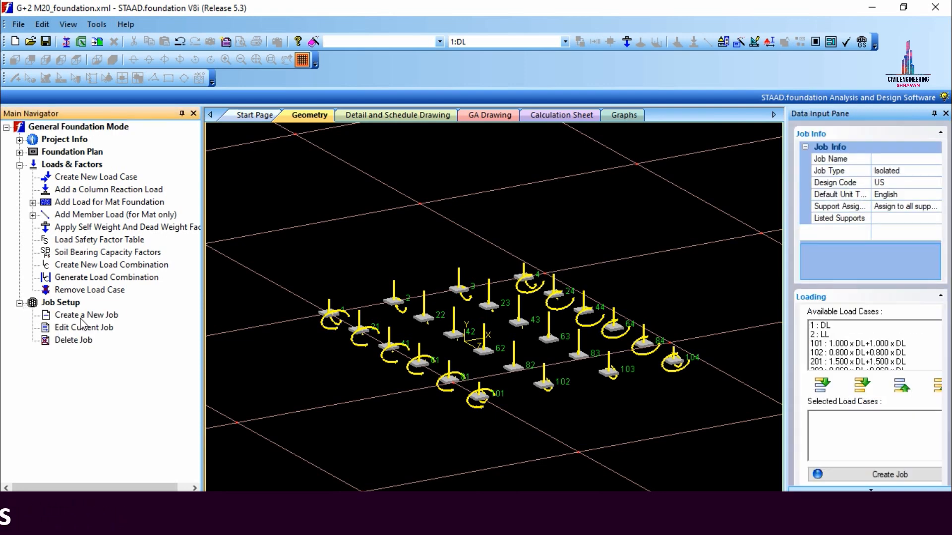
left_click(881, 159)
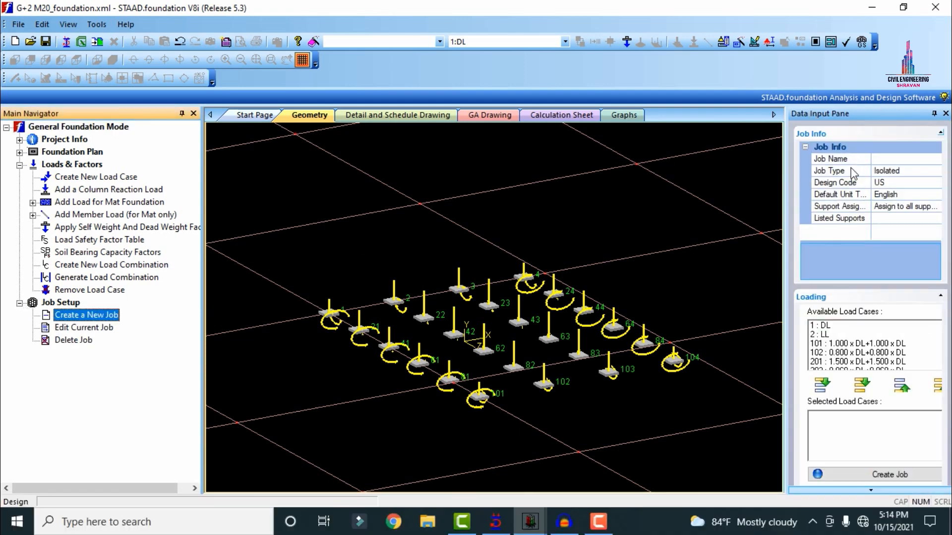
left_click(885, 160)
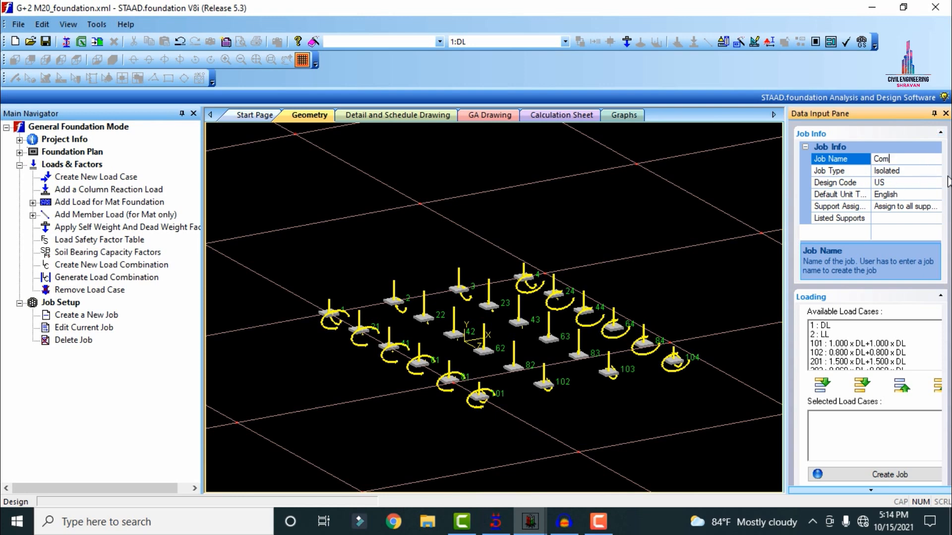
left_click(888, 171)
left_click(936, 171)
left_click(892, 211)
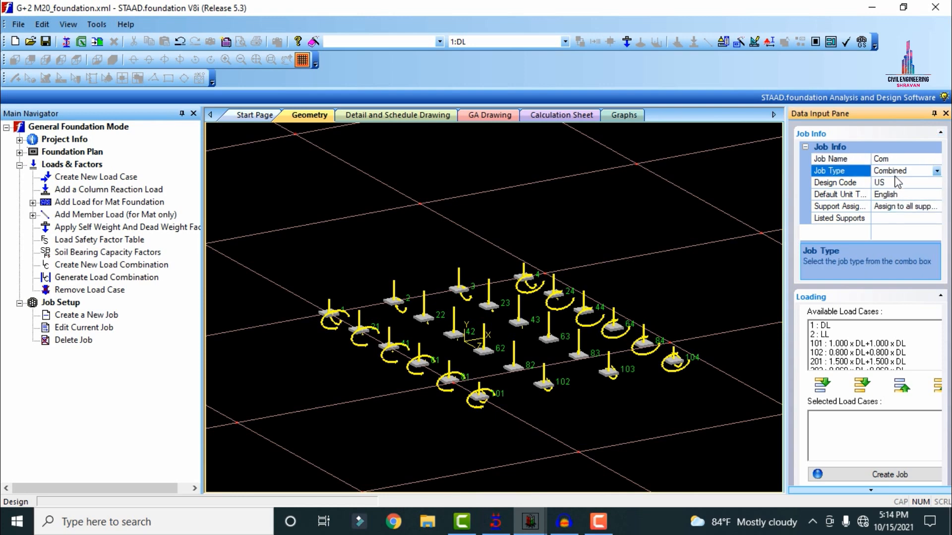
- Set the job's design code to Indian and its default unit type to SI
left_click(913, 183)
left_click(937, 183)
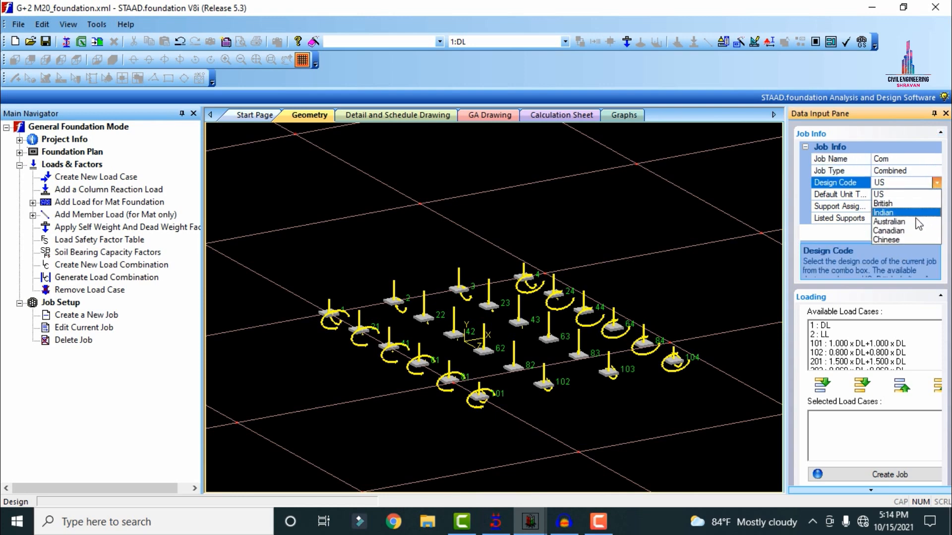
left_click(893, 212)
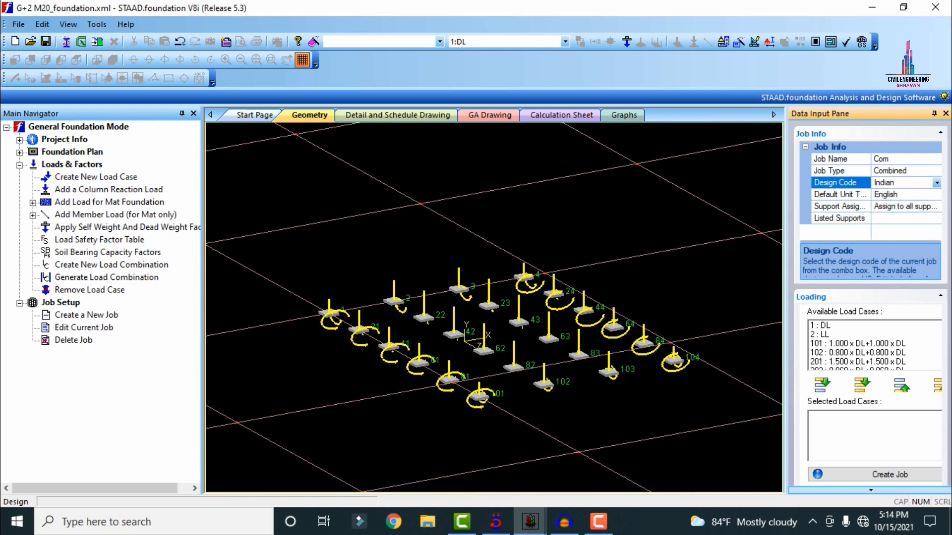
left_click(937, 196)
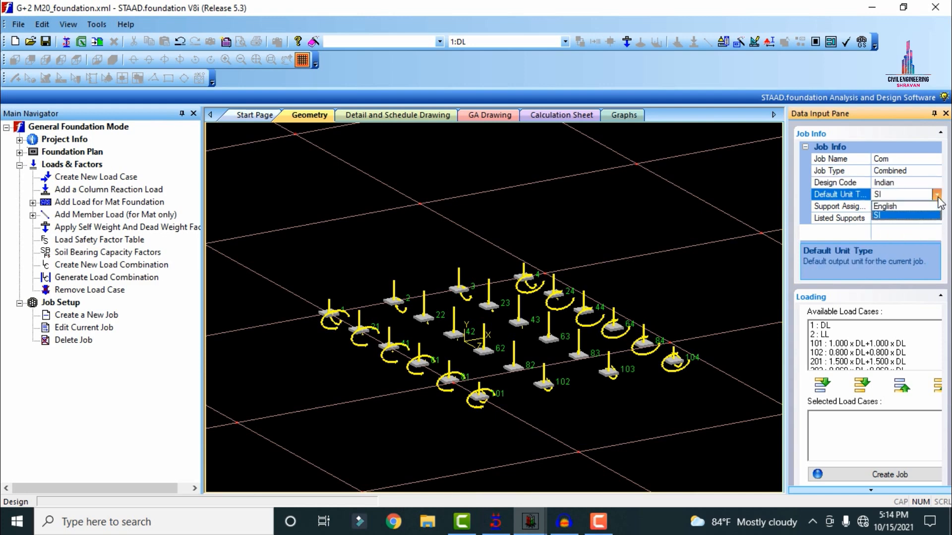
left_click(903, 216)
- Include load combinations 101, 102, 201, 202, 203 and 204 in the job, create the job and close the output pane
left_click(850, 343)
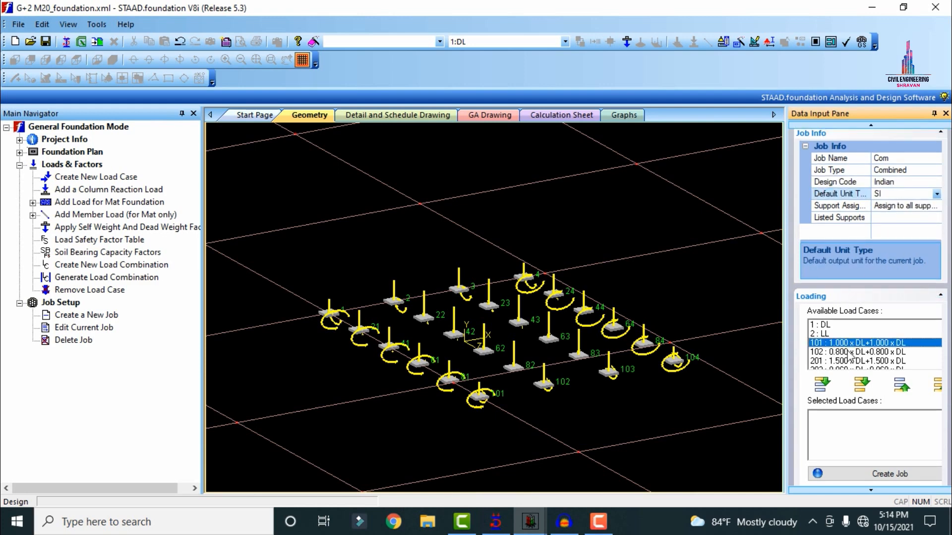
left_click(821, 384)
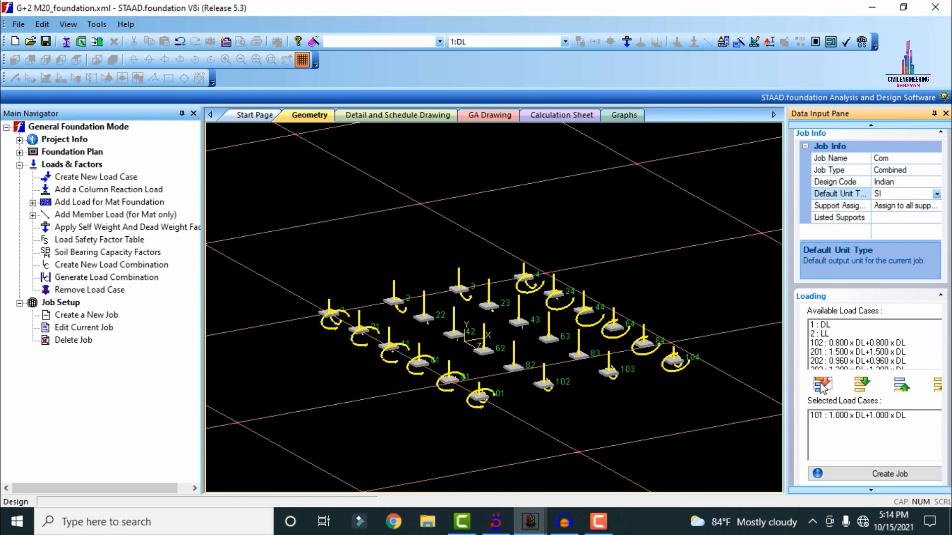
left_click(823, 344)
left_click(821, 384)
left_click(822, 344)
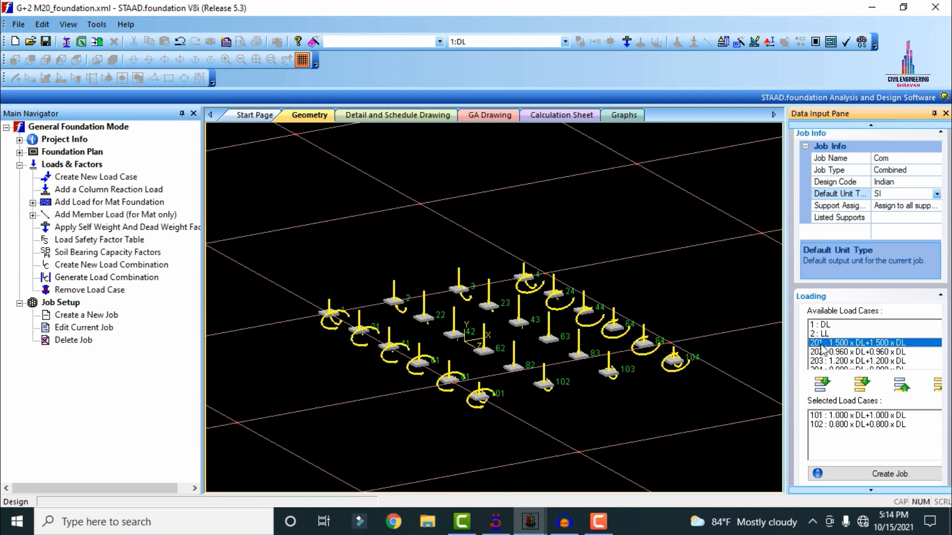
left_click(821, 384)
left_click(823, 343)
left_click(821, 385)
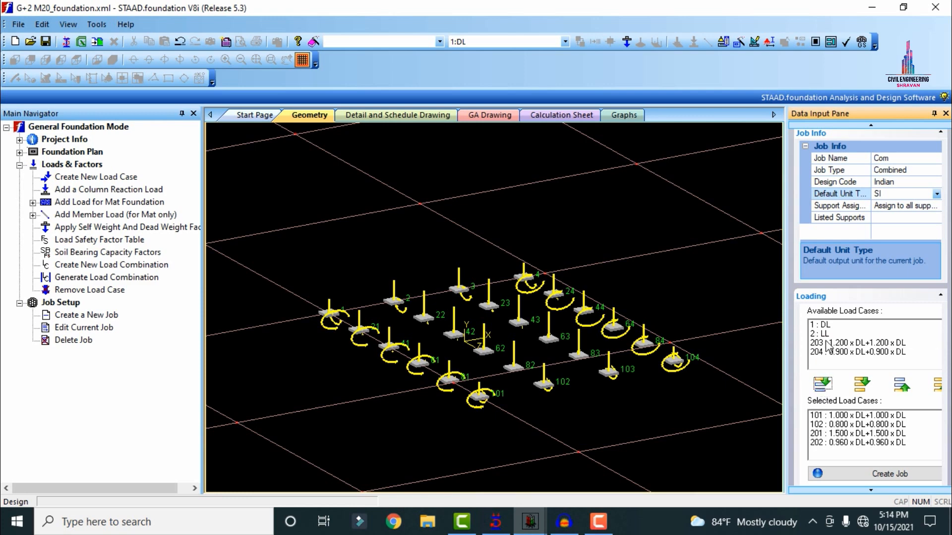
left_click(827, 344)
left_click(822, 384)
left_click(823, 343)
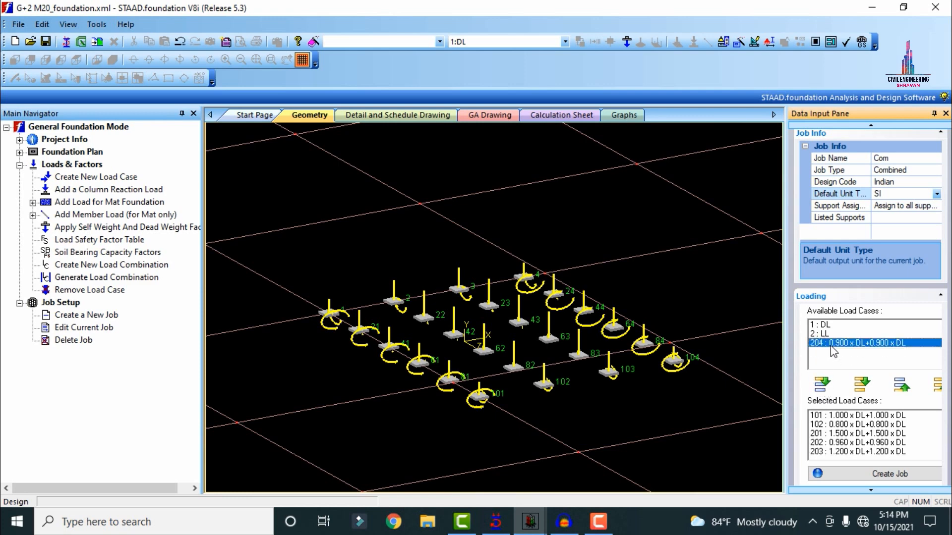
left_click(821, 385)
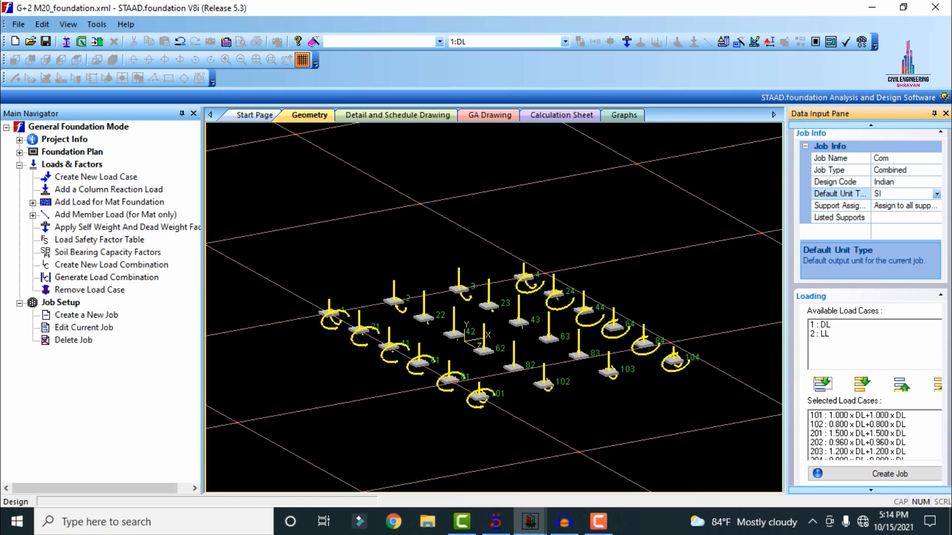
left_click(900, 475)
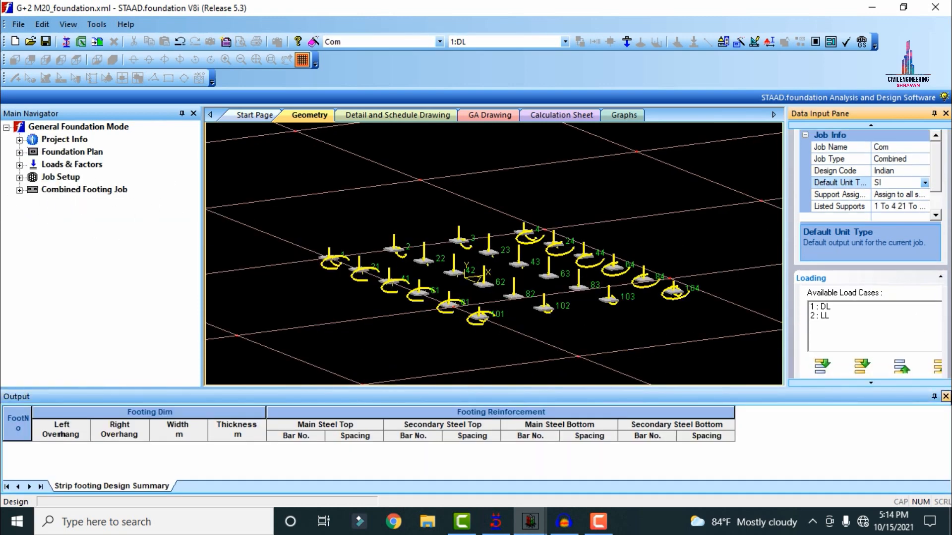
left_click(945, 396)
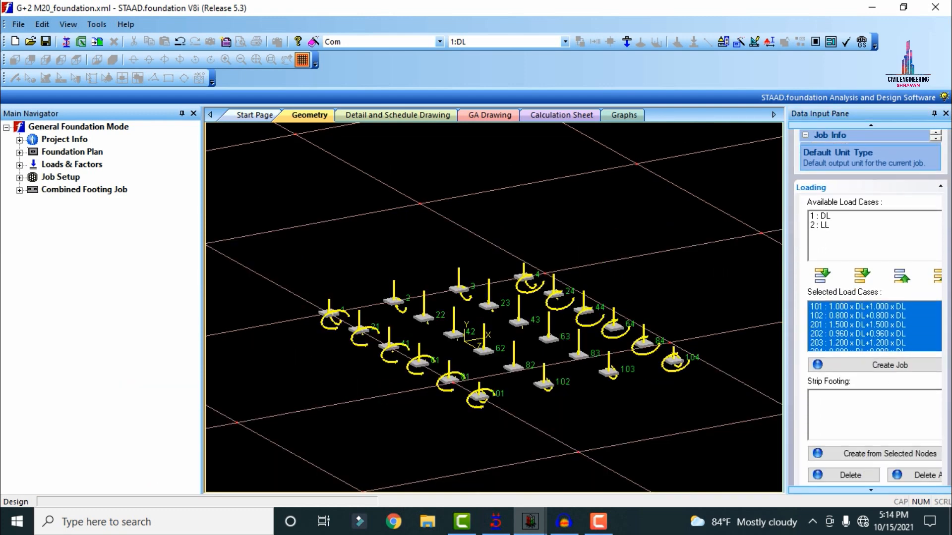
- Create strip footings along the first row of columns, joining supports 1 and 2, 2 and 3, and 3 and 4
left_click(329, 318)
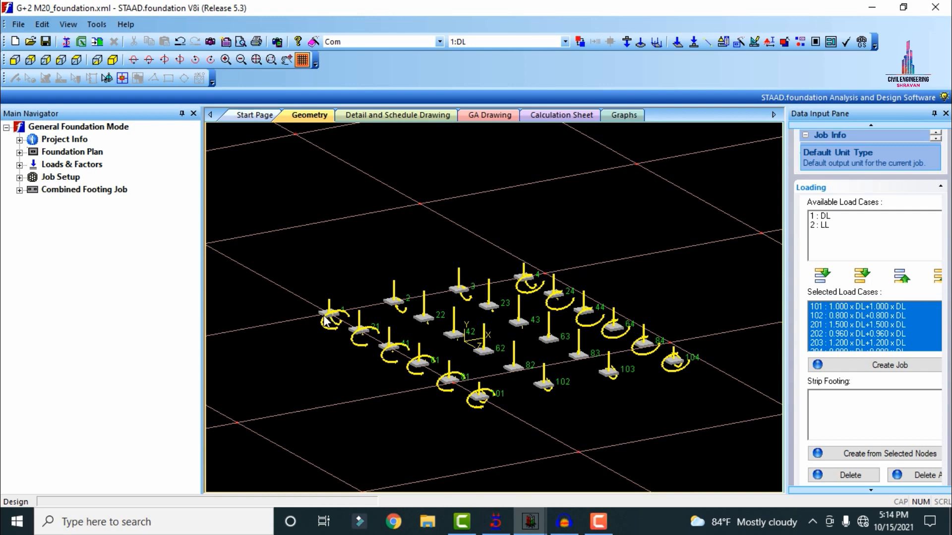
left_click(392, 304)
left_click(323, 316, "ctrl")
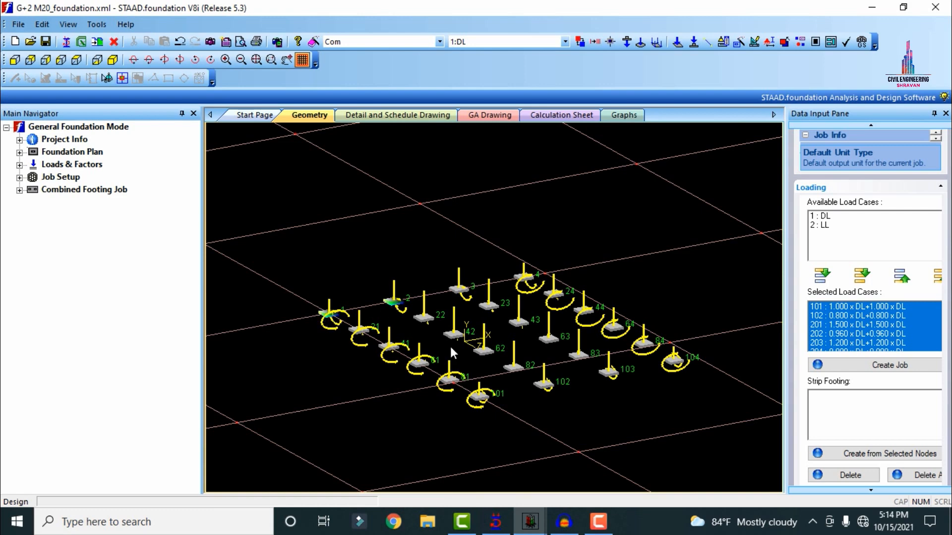
left_click(877, 454)
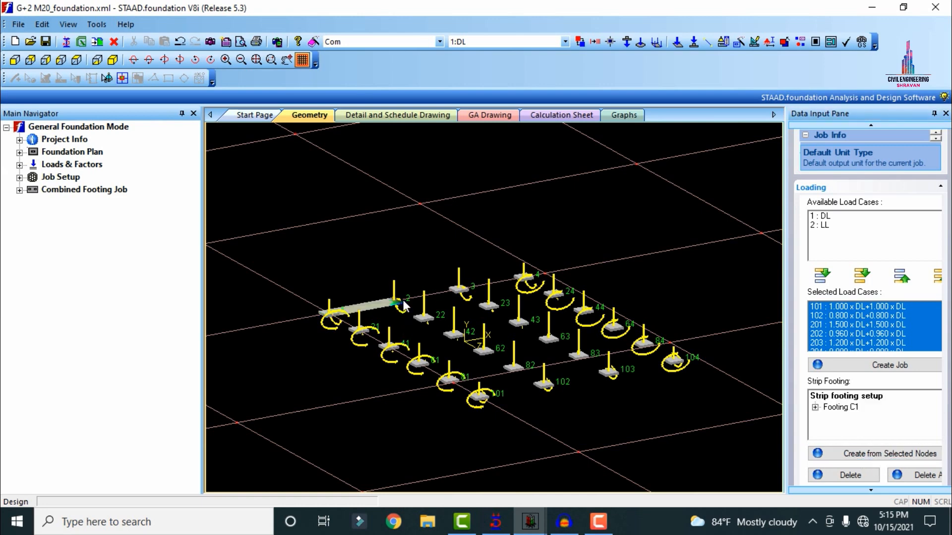
left_click(451, 291, "ctrl")
left_click(848, 454)
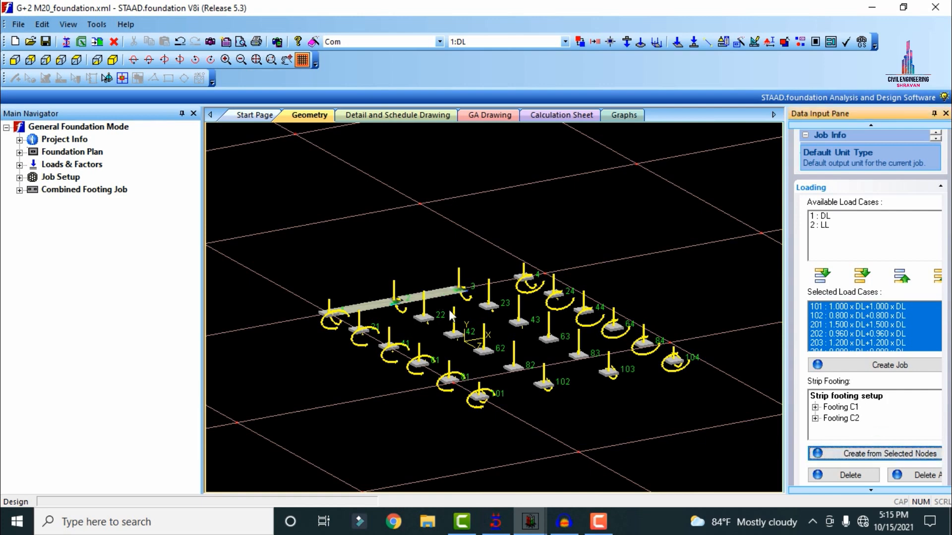
left_click(525, 277)
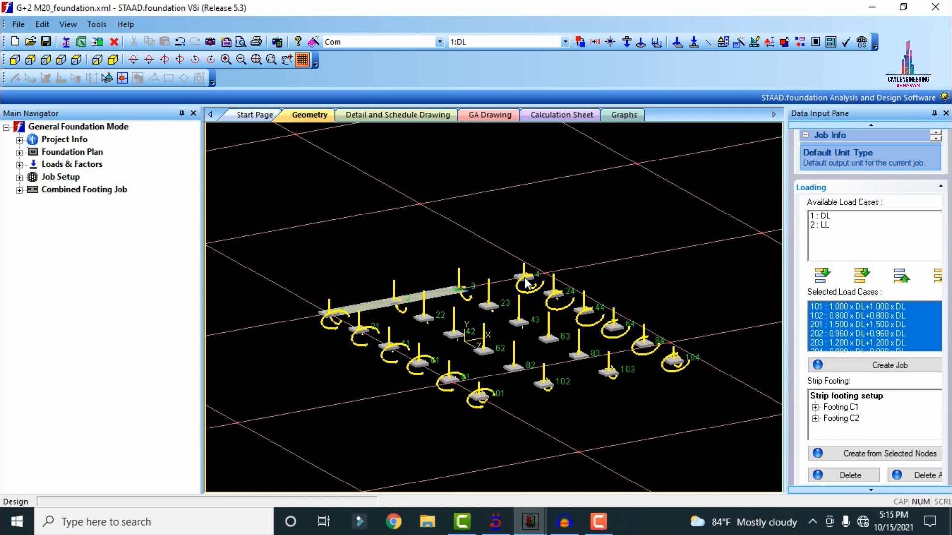
left_click(859, 454)
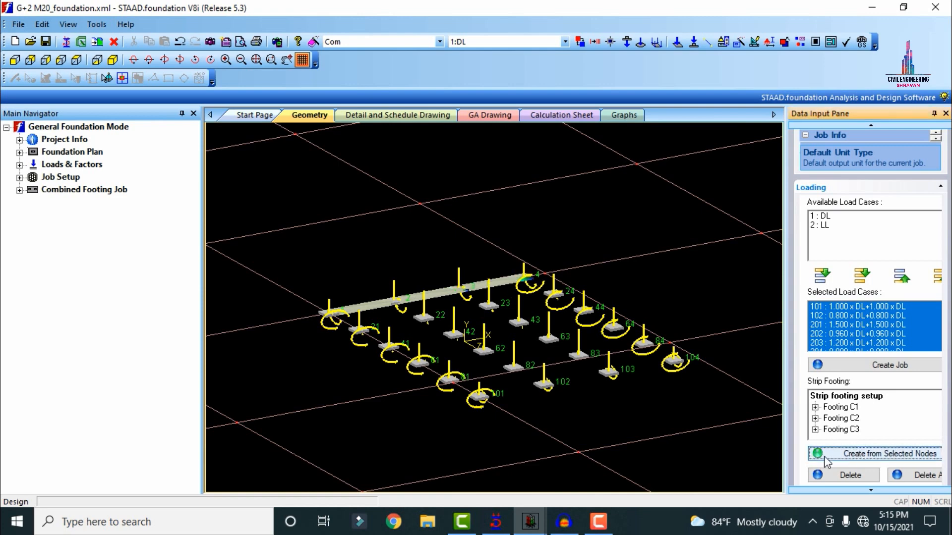
- Create a strip footing joining supports 1 and 21
left_click(334, 318)
left_click(360, 333)
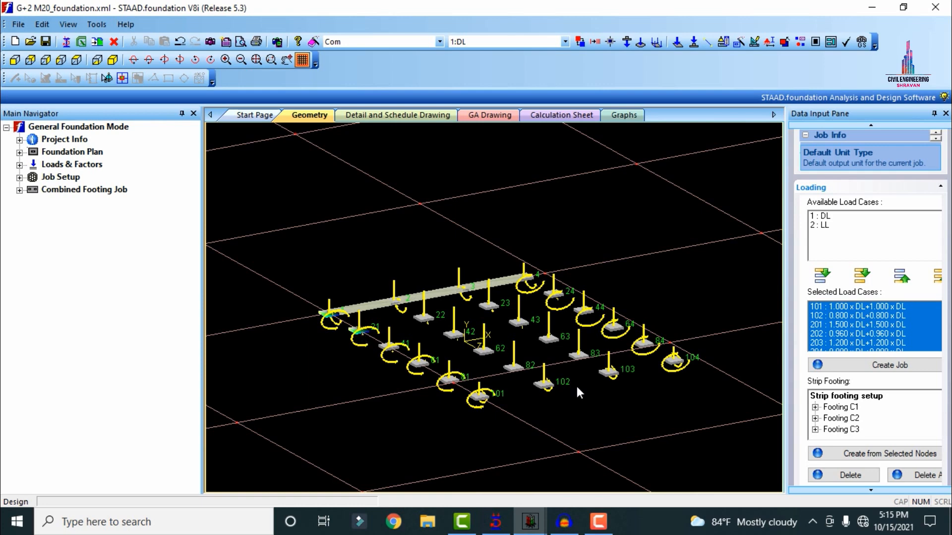
left_click(819, 452)
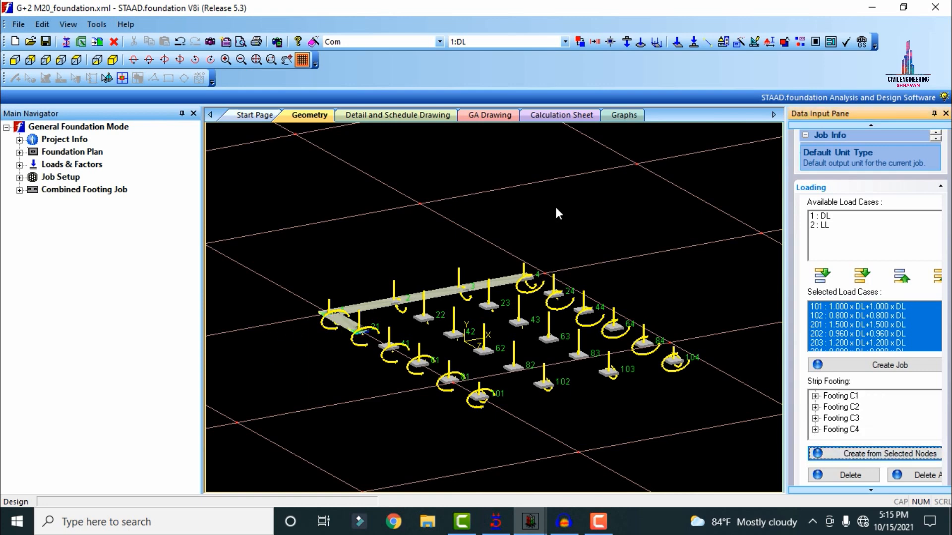
scroll(503, 400, "up", 3)
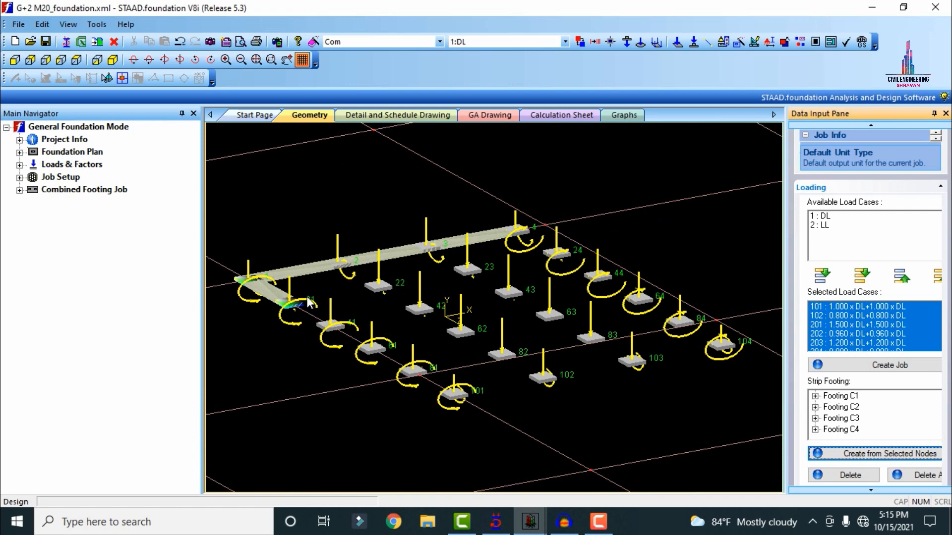
- Create strip footings along support rows 21–24, 41–44, 61–64 and 81–84, and along the outer edge from 21 to 101
left_click(295, 302)
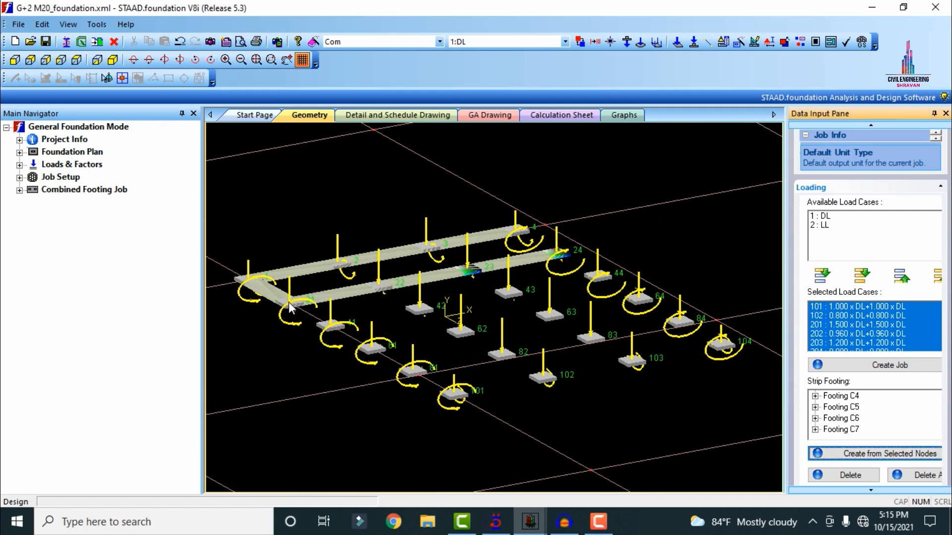
left_click(289, 303)
left_click(853, 454)
left_click(853, 454)
left_click(853, 453)
left_click(853, 453)
- Create strip footings along row 101–104, along the support lines 2–102 and 3–103, and between supports 84 and 104
left_click(509, 356)
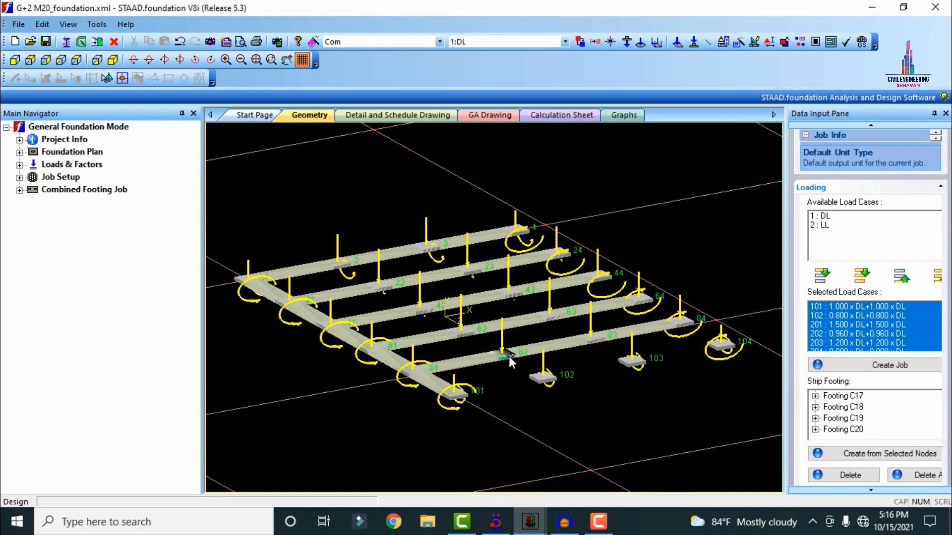
left_click(543, 377, "ctrl")
left_click(852, 454)
left_click(853, 454)
left_click(380, 287)
left_click(853, 454)
left_click(470, 270)
left_click(852, 453)
left_click(550, 317)
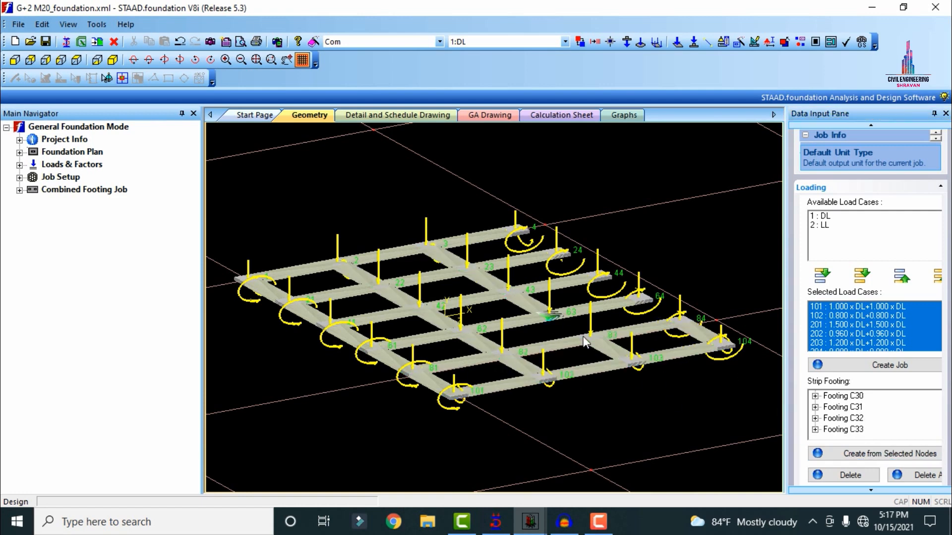
left_click(590, 337, "ctrl")
left_click(853, 453)
- Create strip footings joining supports 4 and 24, 24 and 44, 44 and 64, and 64 and 84
left_click(516, 230)
left_click(557, 252, "ctrl")
left_click(852, 454)
left_click(680, 320, "ctrl")
left_click(852, 454)
left_click(596, 414)
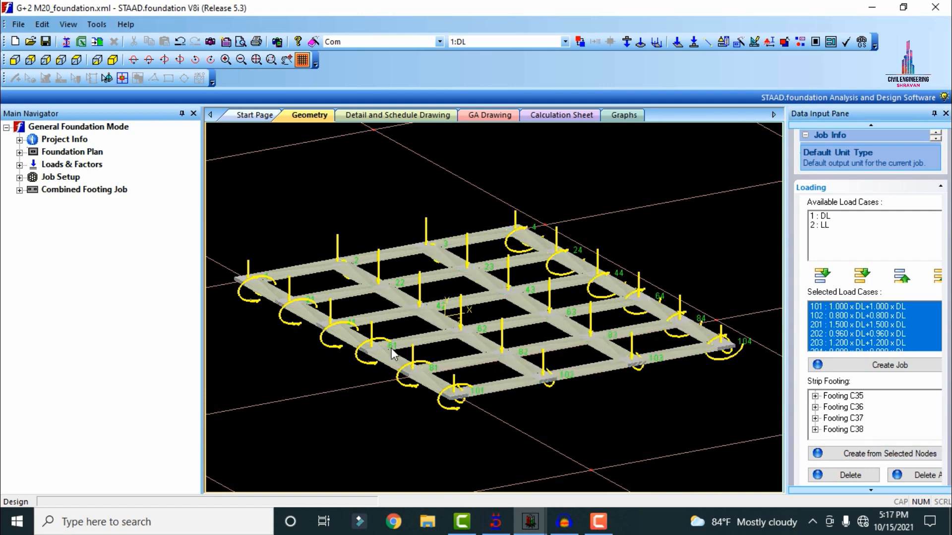
scroll(391, 348, "up", 1)
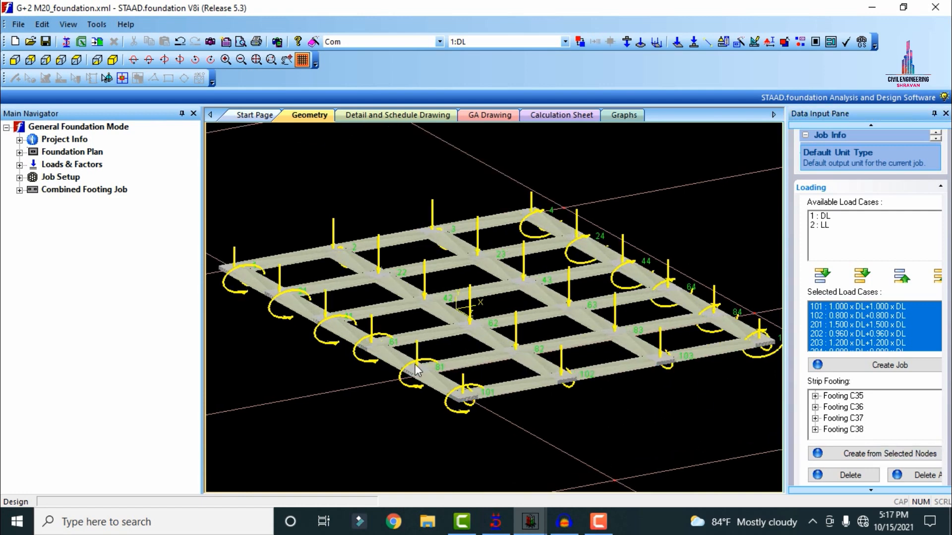
- Review the combined footing job's concrete and rebar parameters and set the soil bearing capacity to 200
left_click(19, 190)
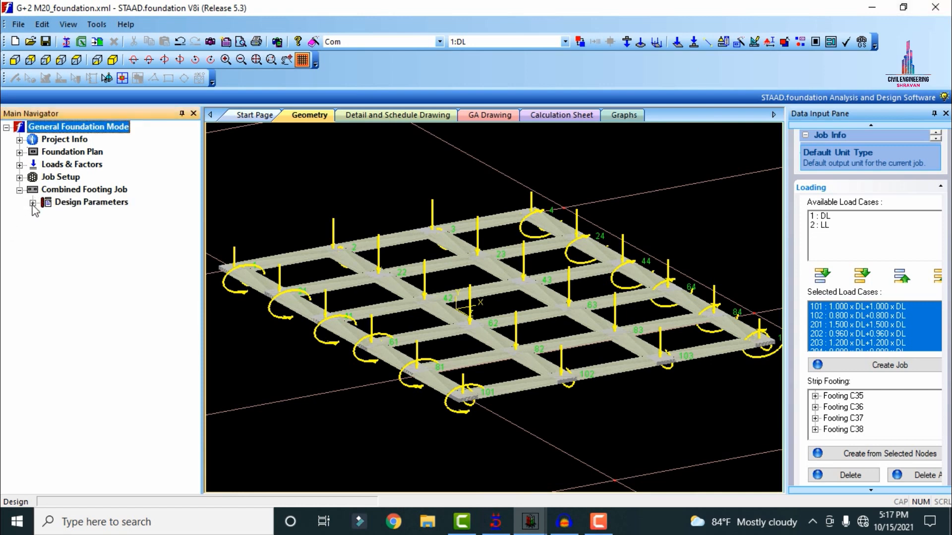
left_click(33, 204)
left_click(96, 218)
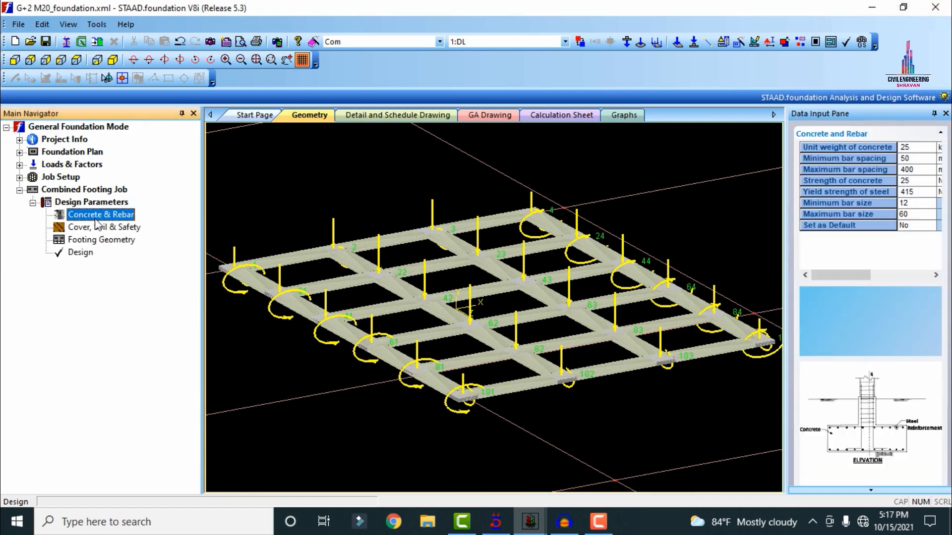
left_click(110, 228)
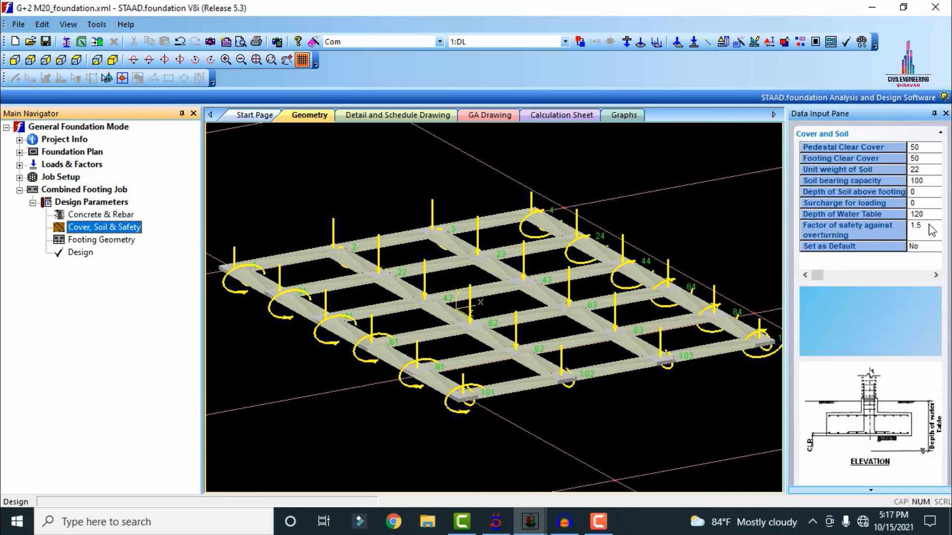
left_click(930, 182)
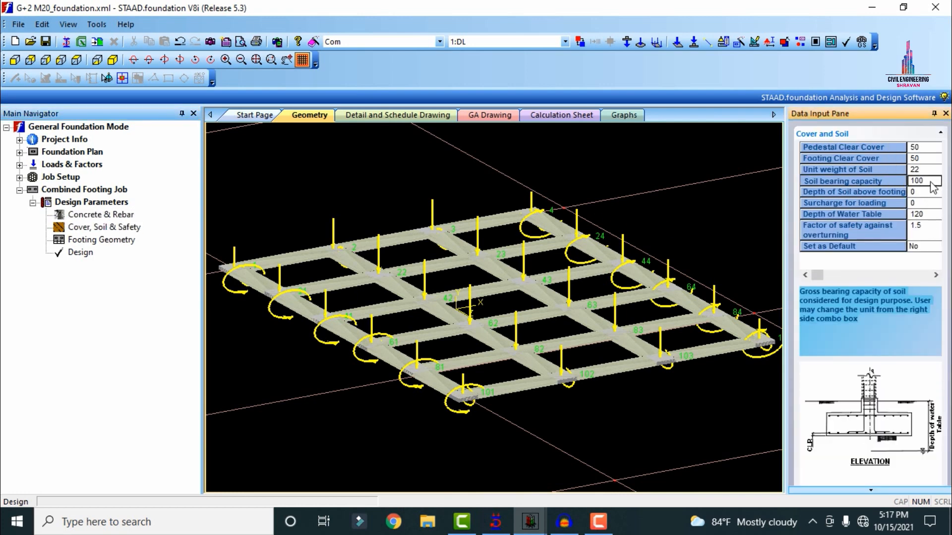
type("200")
- Check the footing geometry parameters and run the analysis and design of the combined footings
left_click(91, 241)
left_click(93, 255)
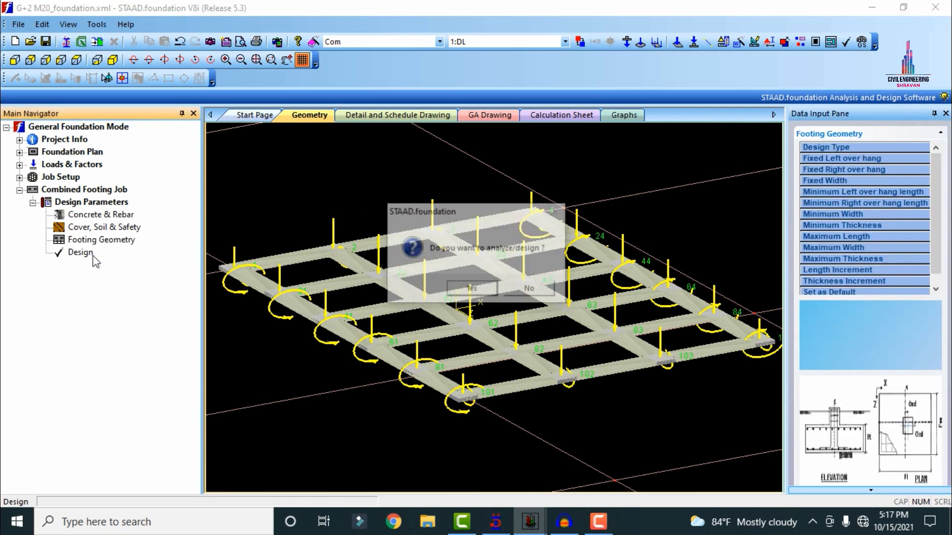
left_click(479, 291)
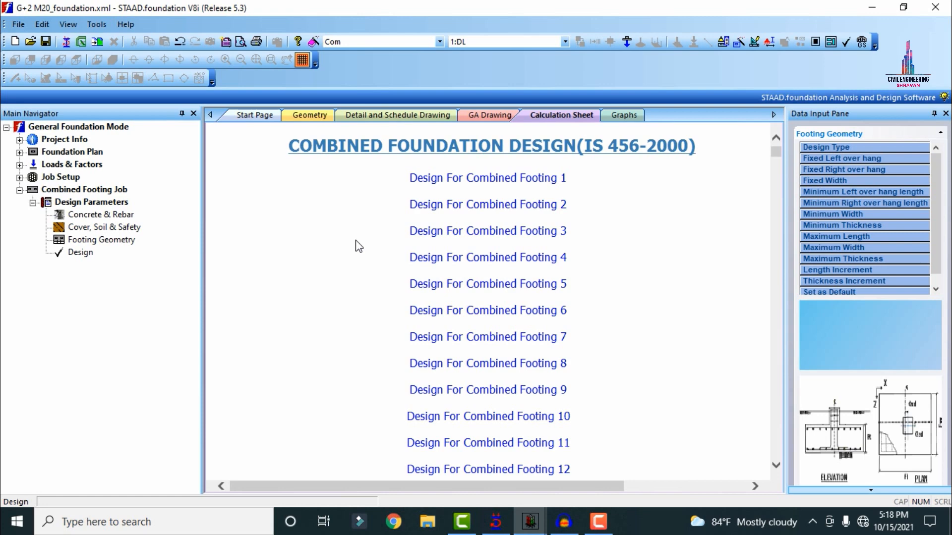
- Read the design calculations for combined footing 10, including its shear checks and reinforcement
scroll(625, 228, "down", 8)
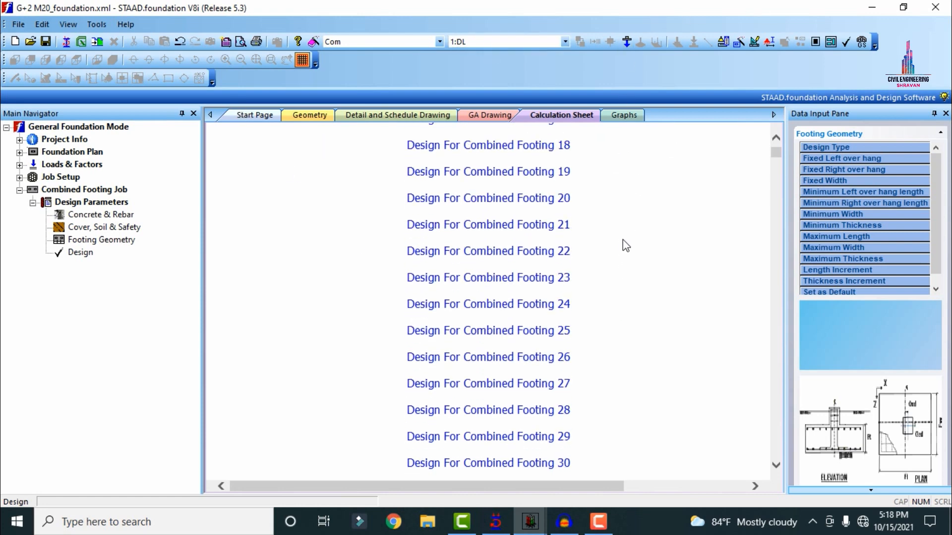
scroll(623, 239, "up", 7)
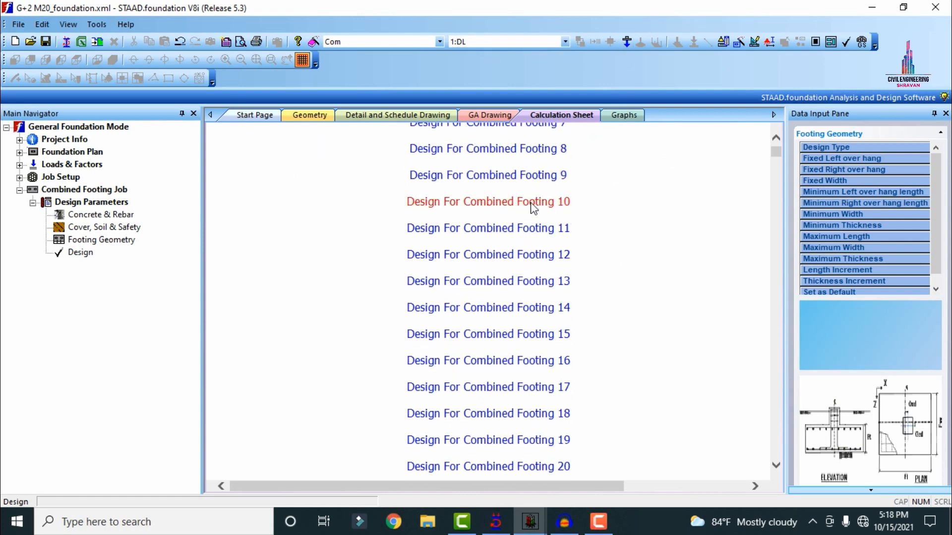
left_click(533, 207)
scroll(581, 241, "down", 10)
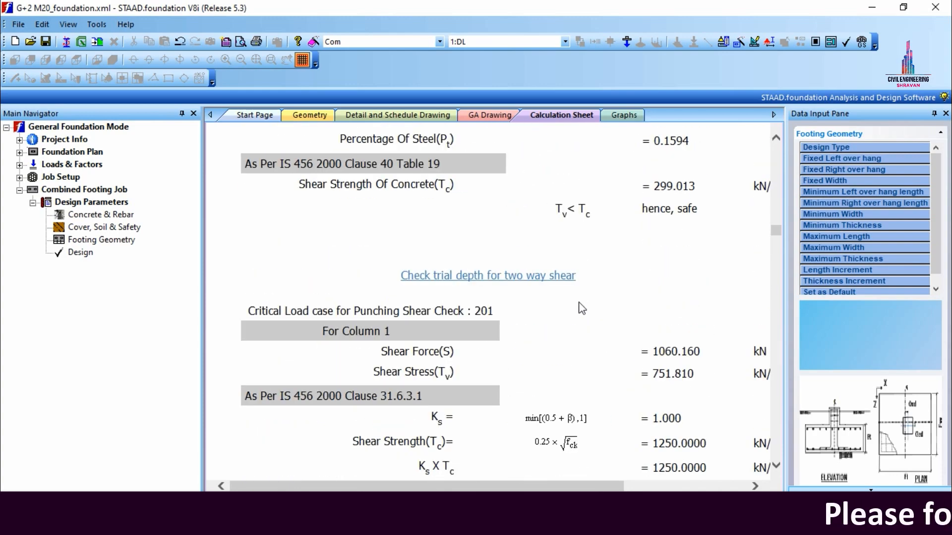
scroll(581, 308, "down", 12)
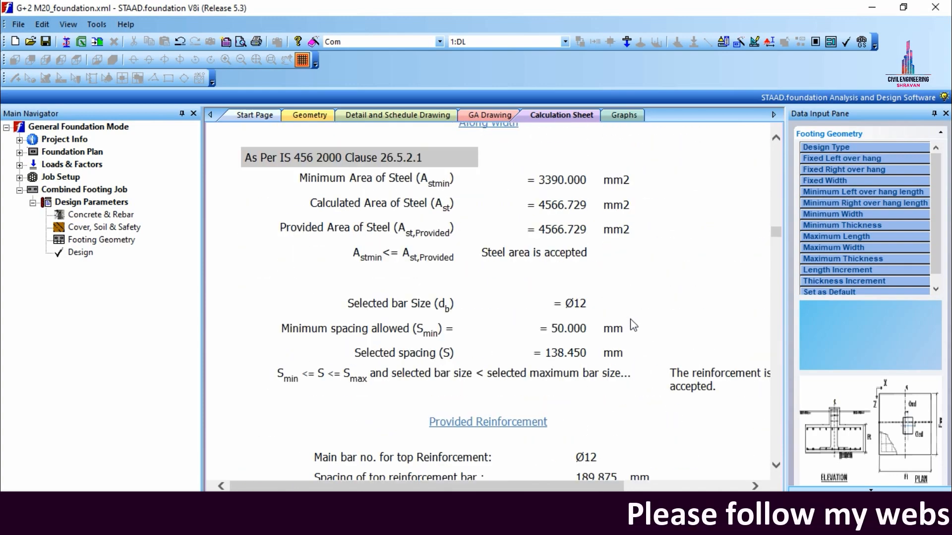
scroll(629, 324, "down", 12)
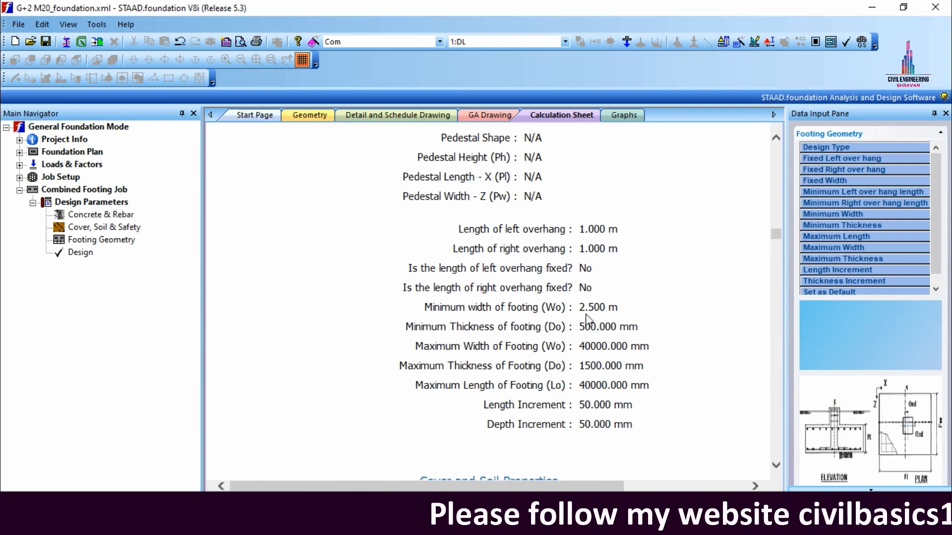
- Open the detail drawing of Footing C1 and examine the reinforcement callouts and clear cover in its elevation
left_click(254, 115)
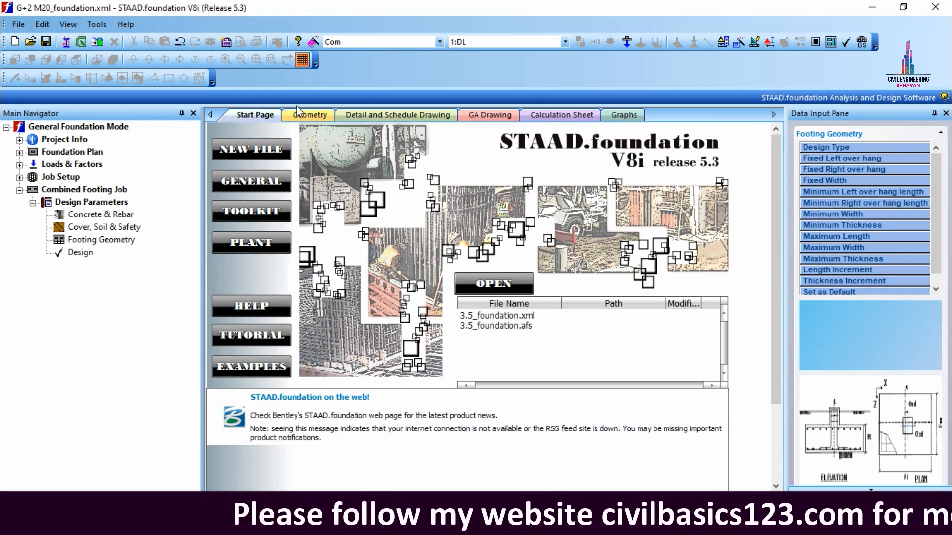
left_click(299, 113)
left_click(370, 115)
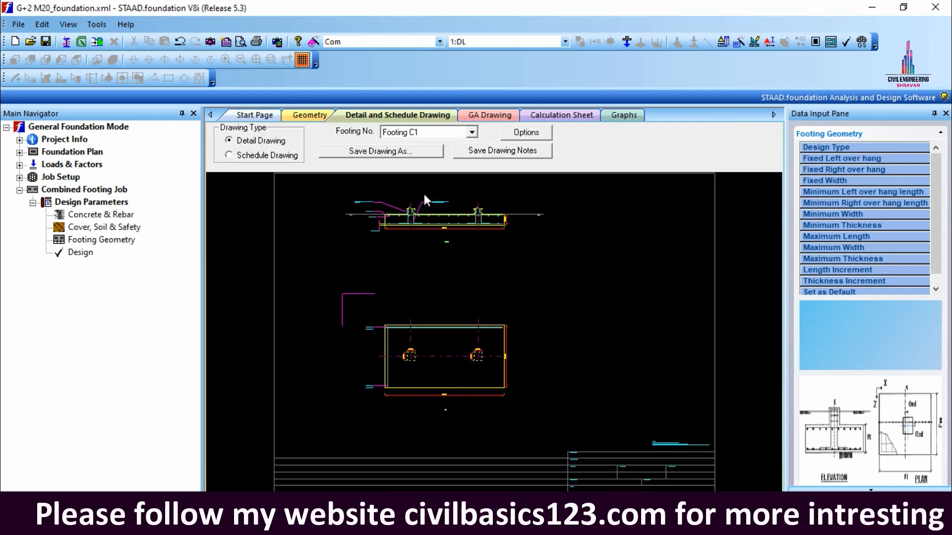
scroll(424, 195, "up", 4)
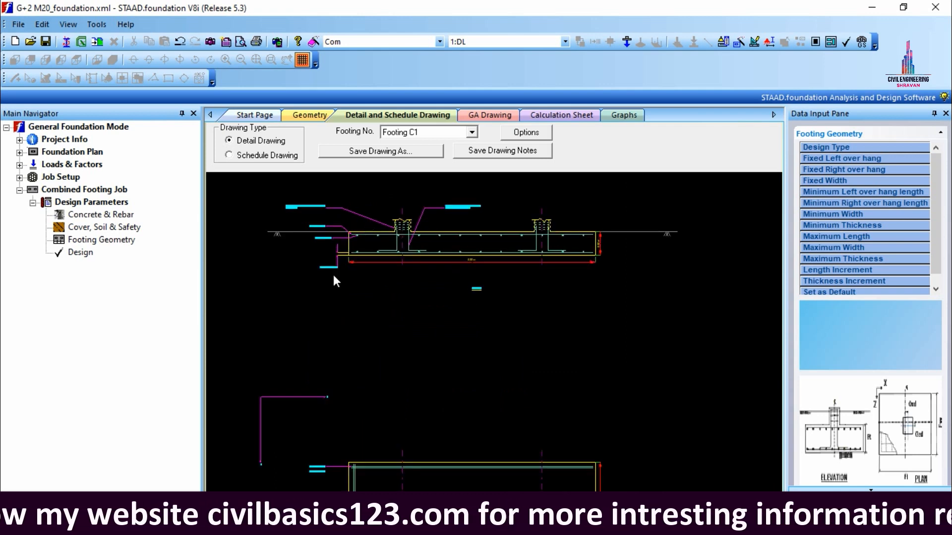
scroll(333, 278, "up", 2)
scroll(329, 187, "down", 1)
scroll(315, 182, "up", 4)
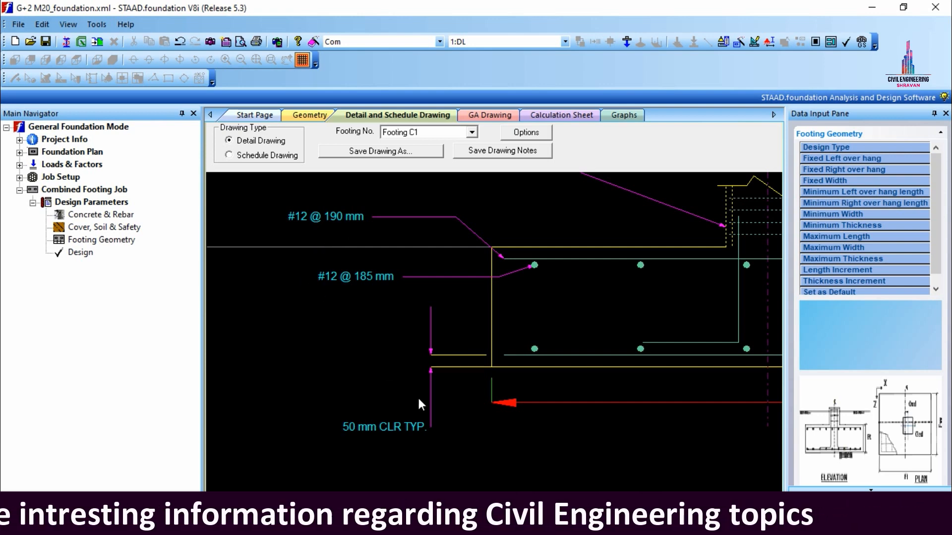
scroll(419, 399, "down", 3)
scroll(431, 350, "down", 4)
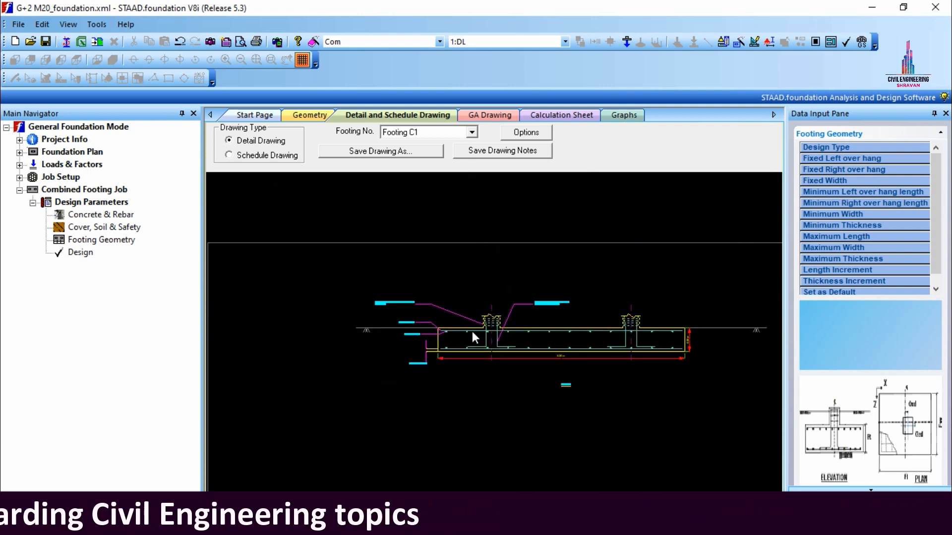
scroll(472, 331, "up", 5)
scroll(342, 416, "up", 2)
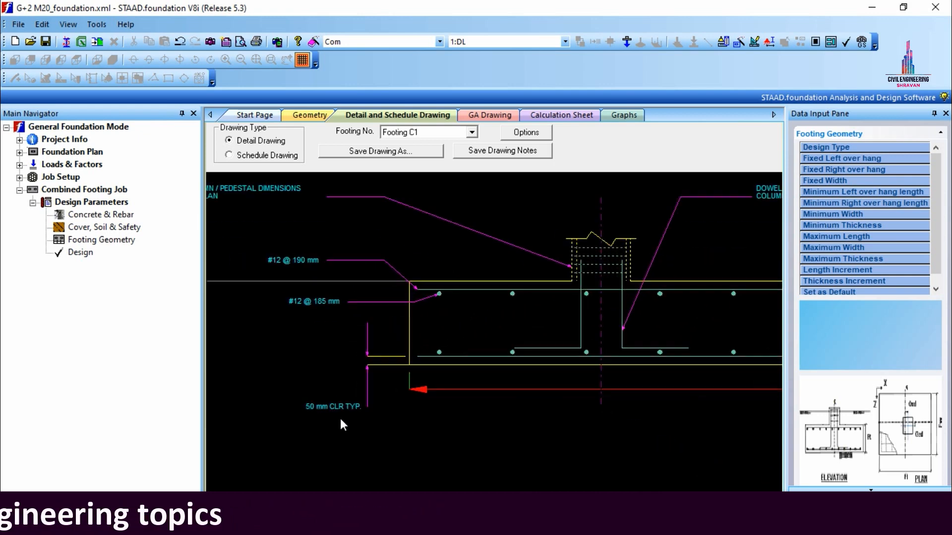
scroll(340, 333, "down", 5)
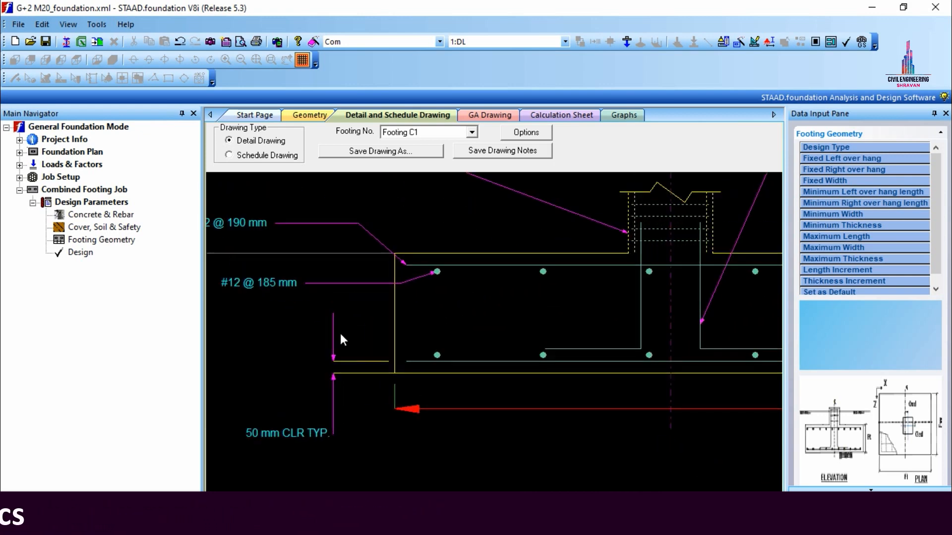
- Examine the overall length and depth dimensions in the elevation of Footing C1
scroll(452, 314, "up", 3)
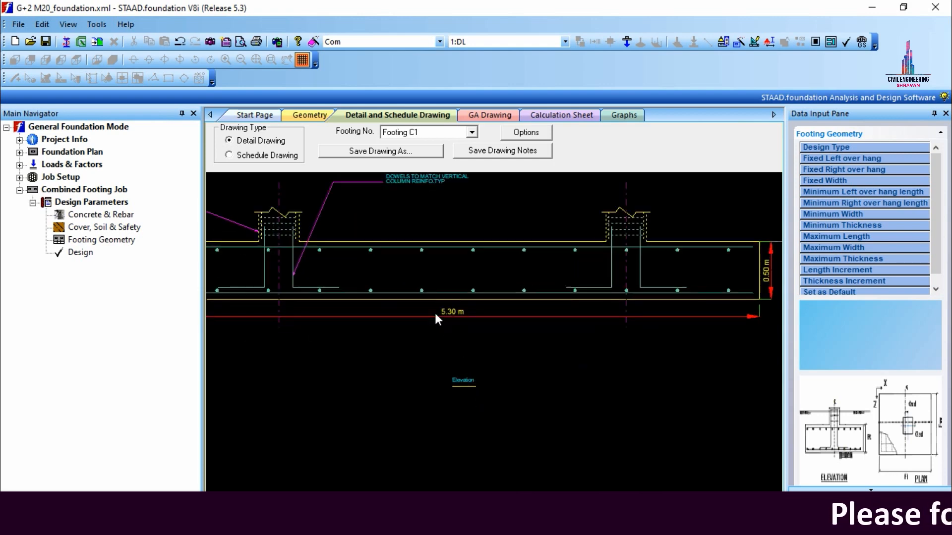
scroll(450, 313, "up", 2)
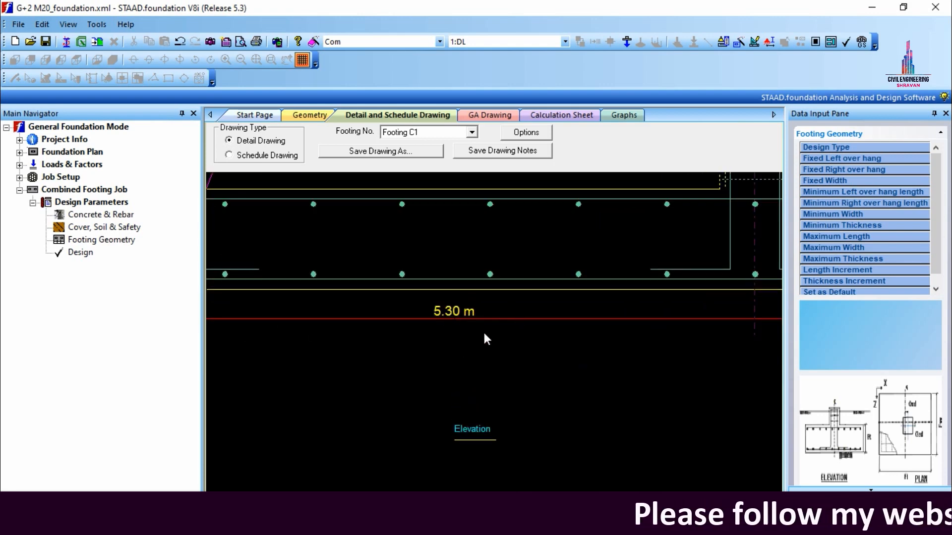
scroll(448, 317, "down", 4)
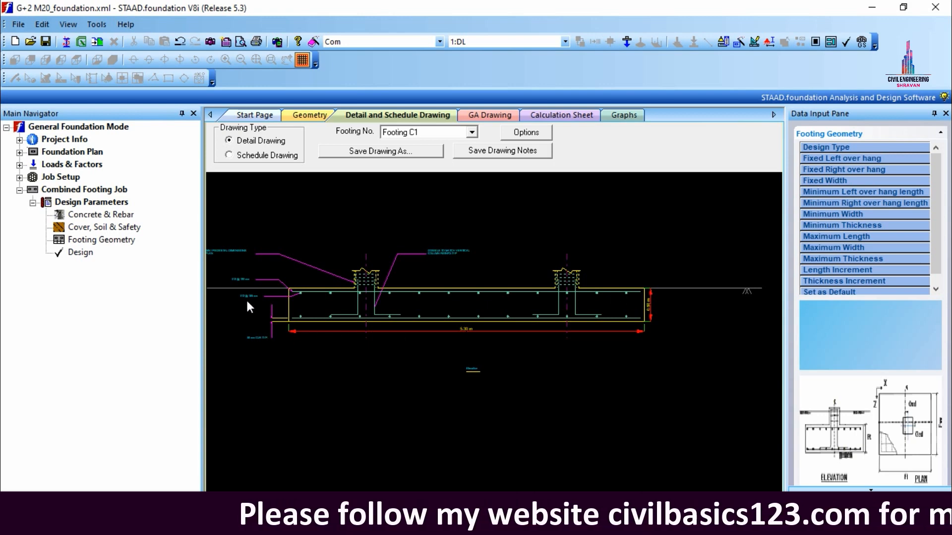
scroll(251, 302, "down", 2)
scroll(252, 299, "up", 3)
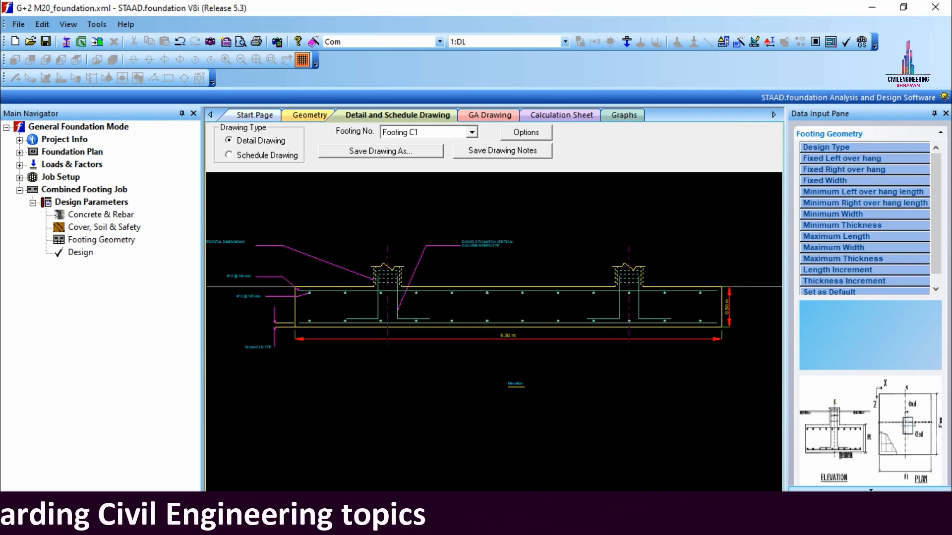
- Switch to the isolated footing project window, accept the auto save and show the detail drawing of footing 1
left_click(529, 526)
left_click(482, 468)
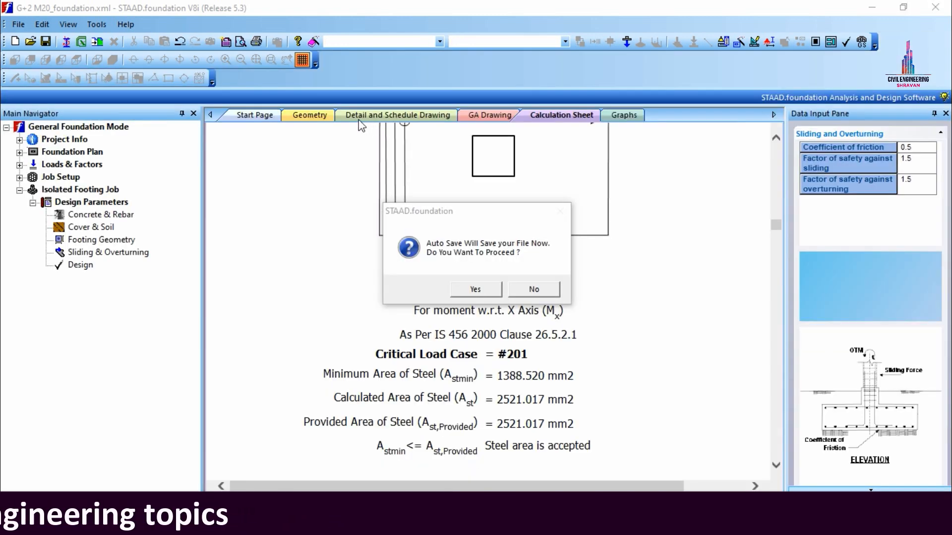
left_click(473, 292)
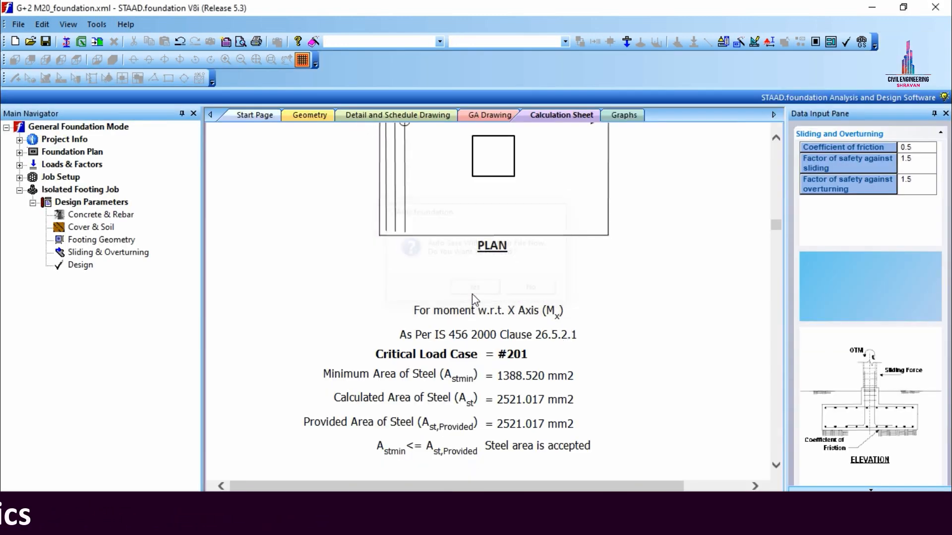
left_click(410, 115)
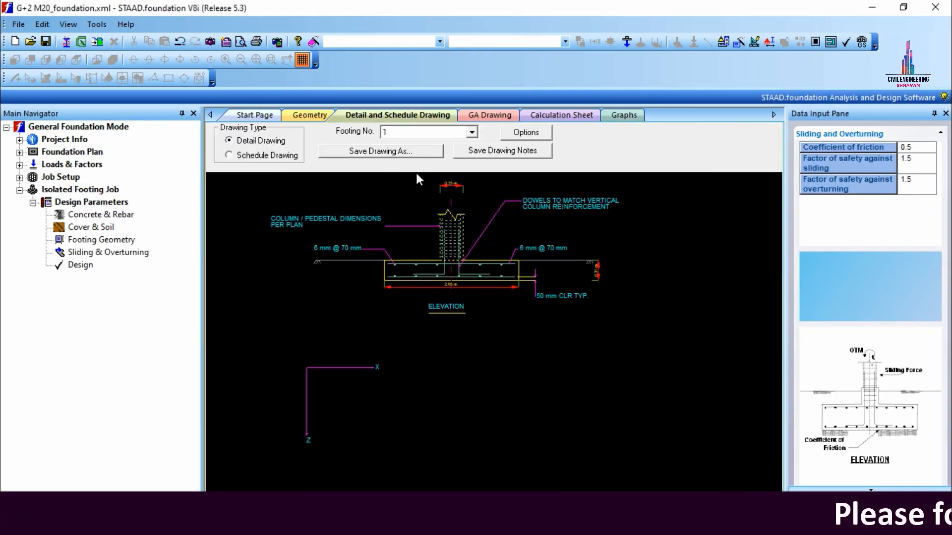
scroll(417, 195, "up", 2)
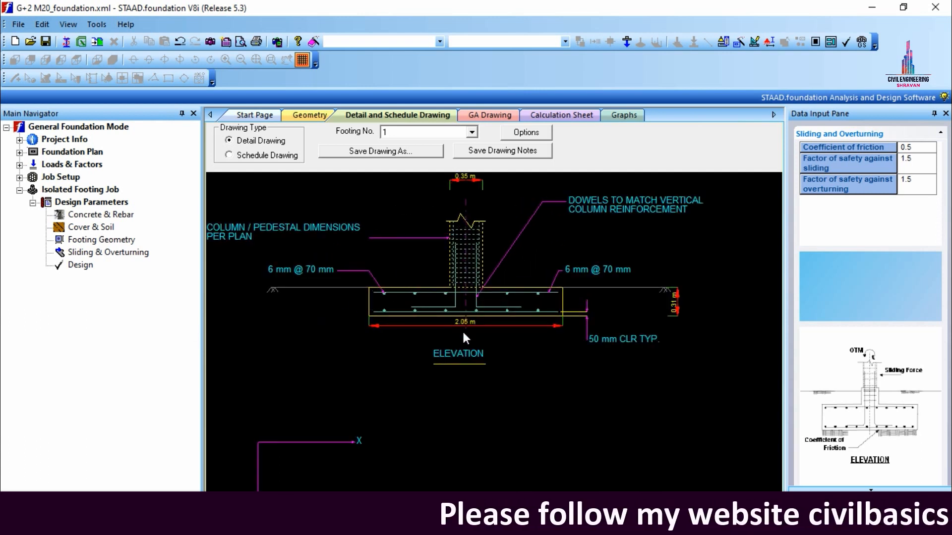
- Compare the combined Footing C1 drawing with the detail drawing of isolated footing 1, ending on the isolated footing
mouse_move(530, 526)
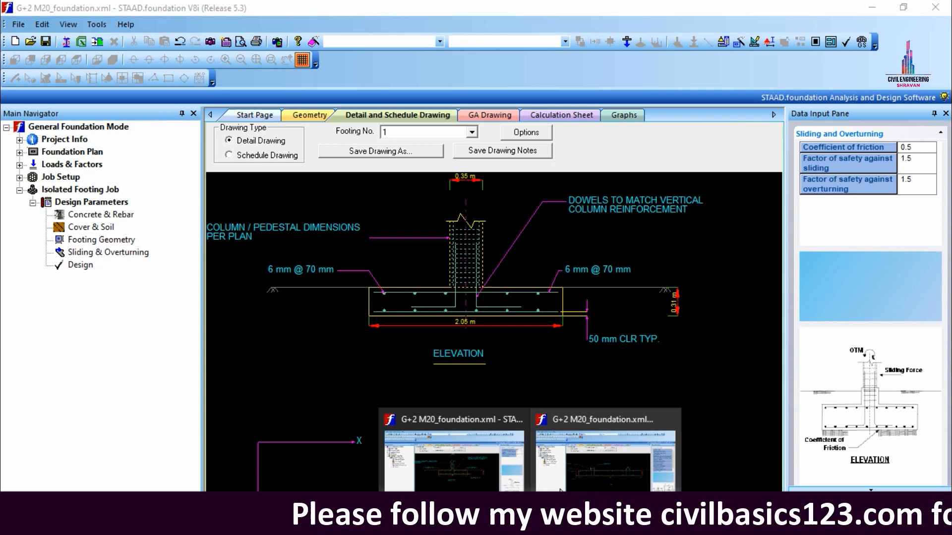
left_click(599, 459)
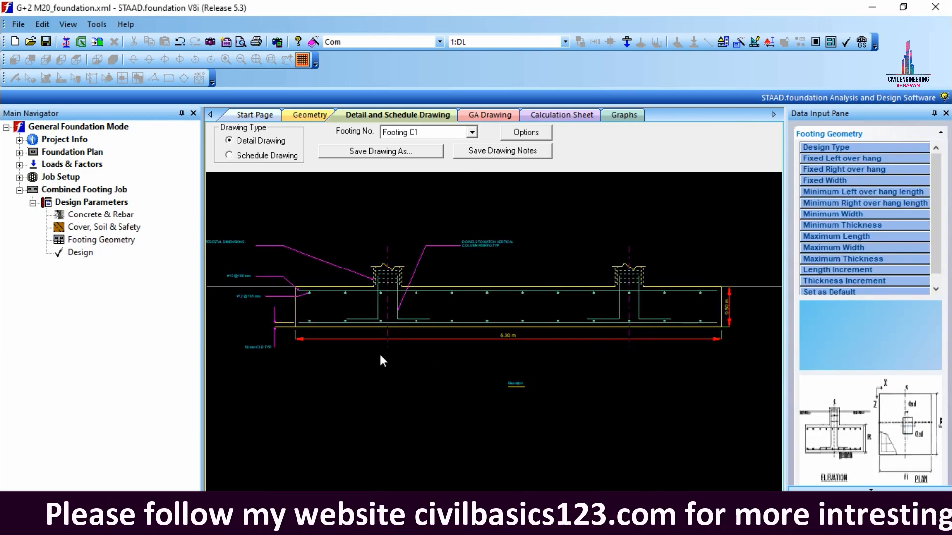
mouse_move(530, 525)
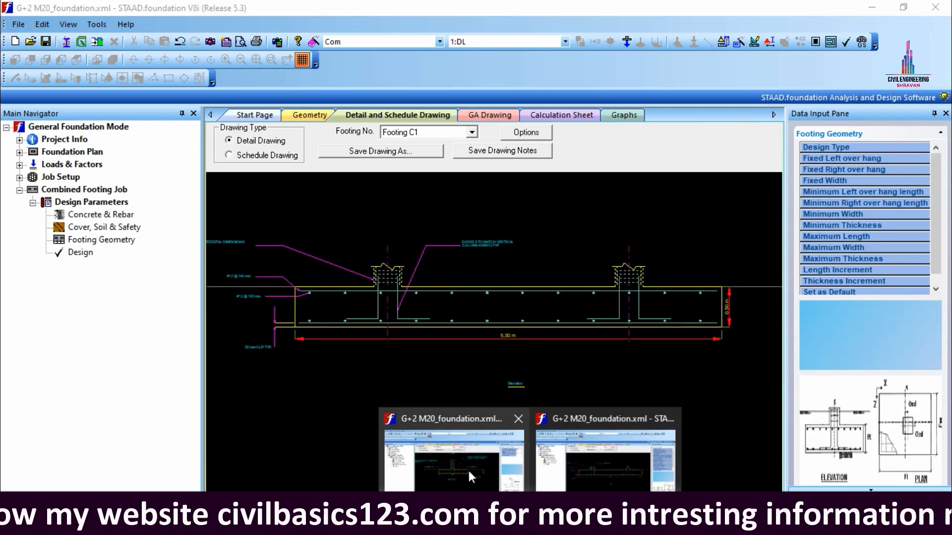
left_click(468, 468)
scroll(424, 283, "up", 1)
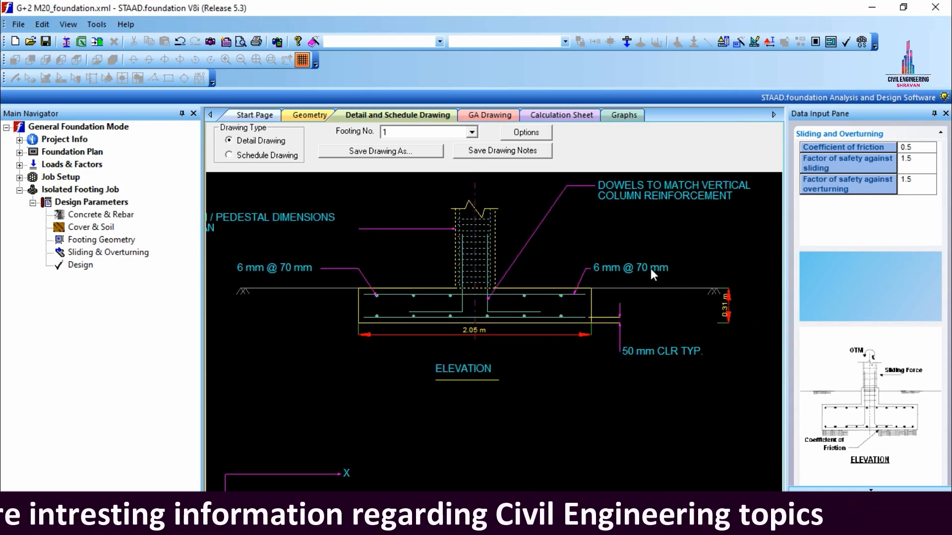
- Switch to the combined footing project window and examine the reinforcement bar size and spacing callouts in the elevation of Footing C1
mouse_move(531, 523)
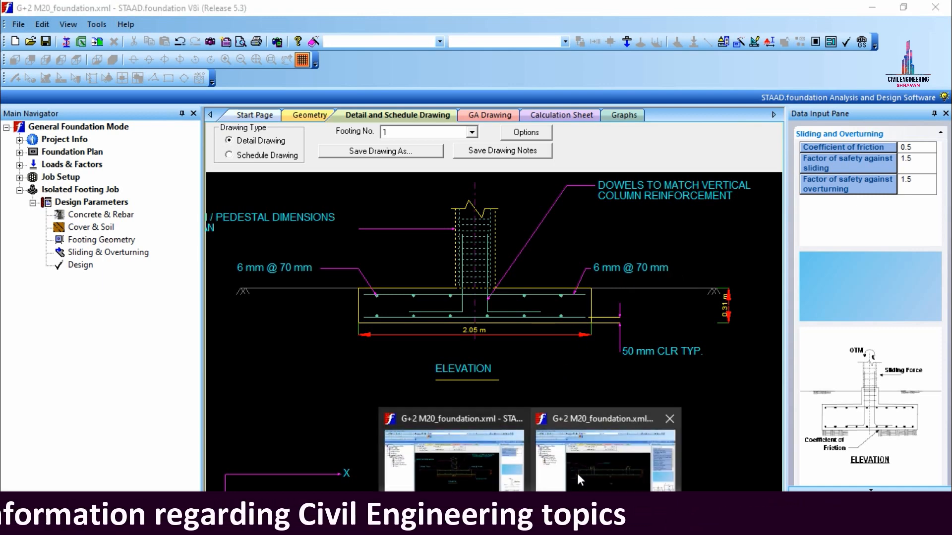
left_click(591, 457)
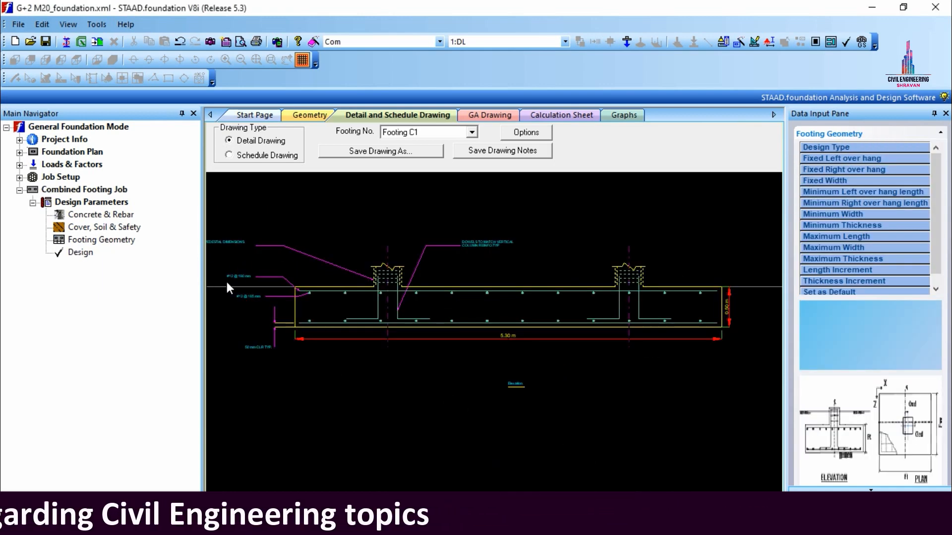
scroll(219, 278, "up", 5)
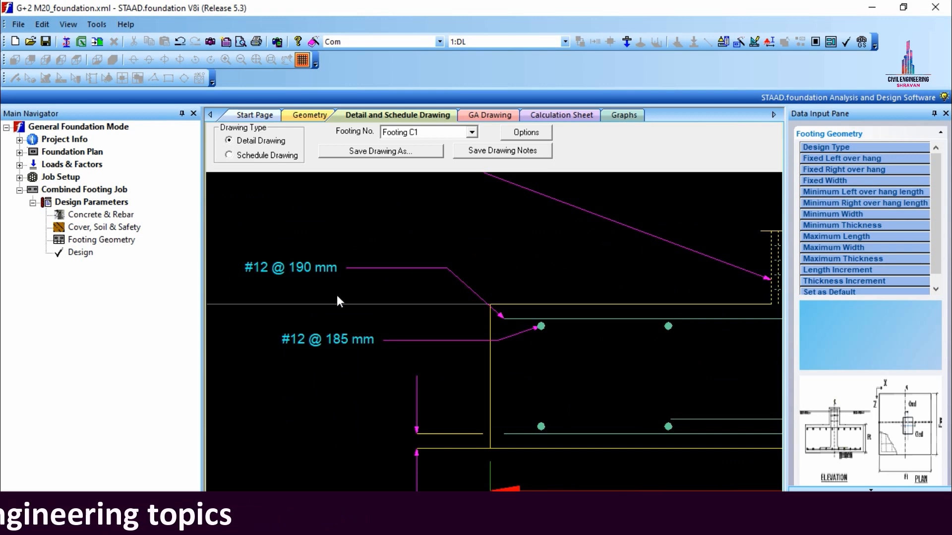
scroll(355, 352, "down", 1)
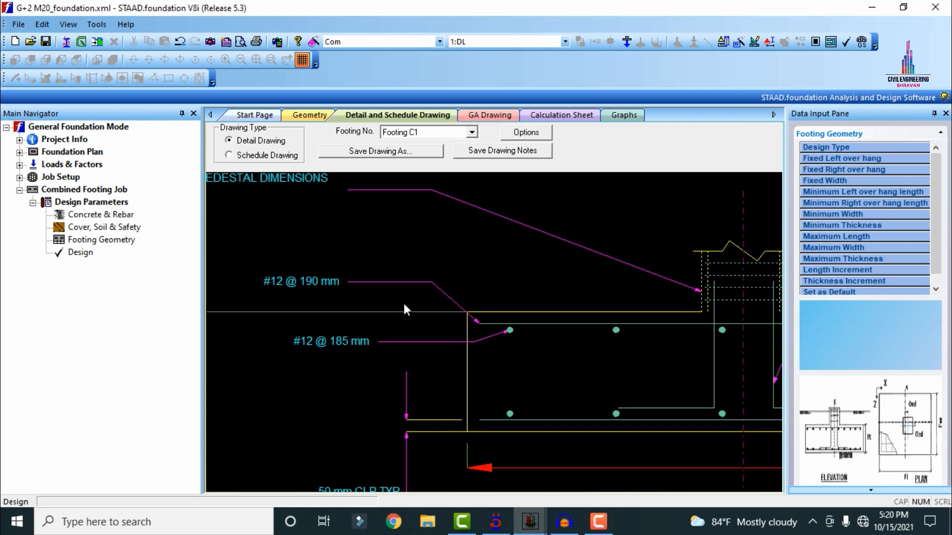
scroll(332, 302, "down", 2)
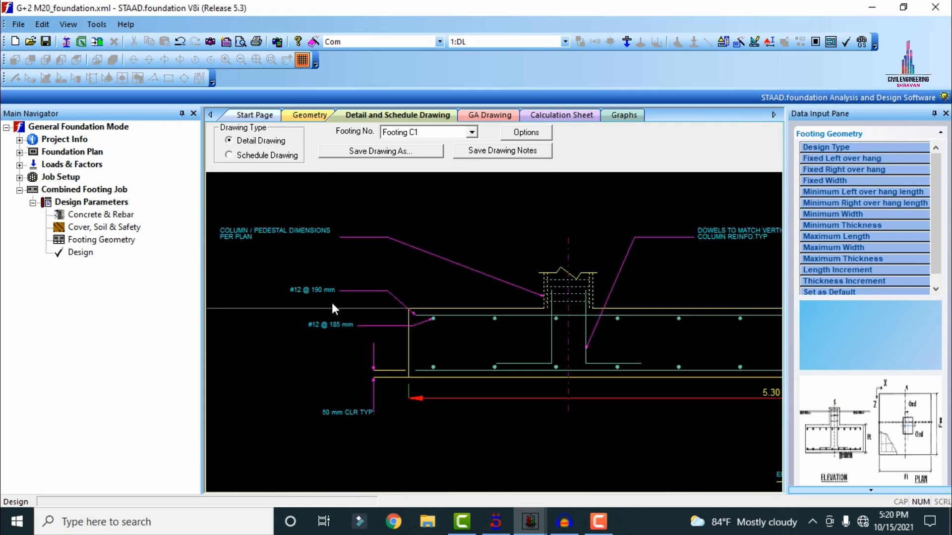
scroll(331, 302, "down", 2)
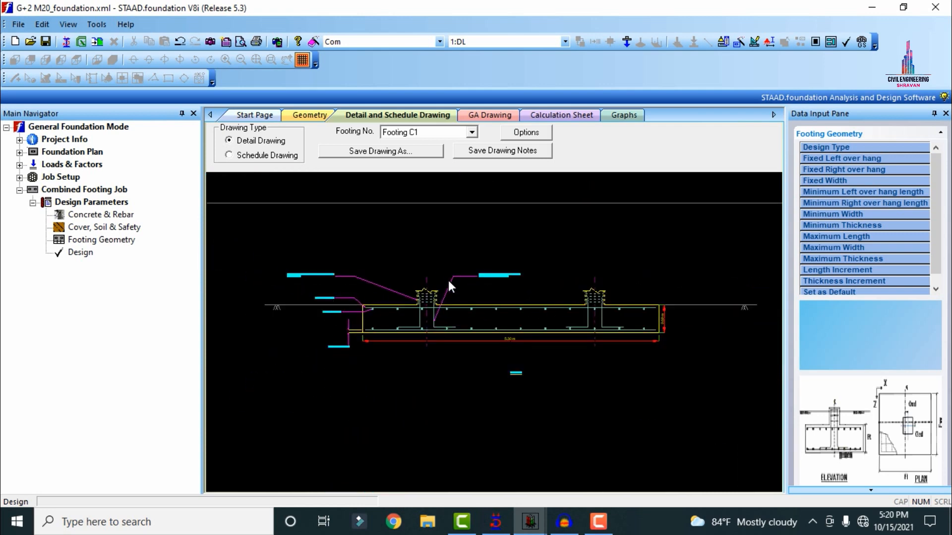
scroll(454, 286, "up", 2)
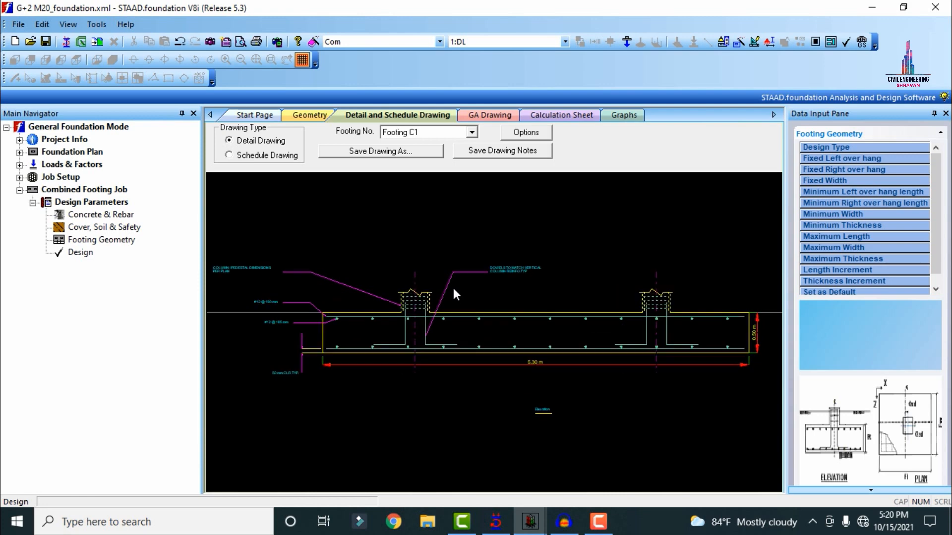